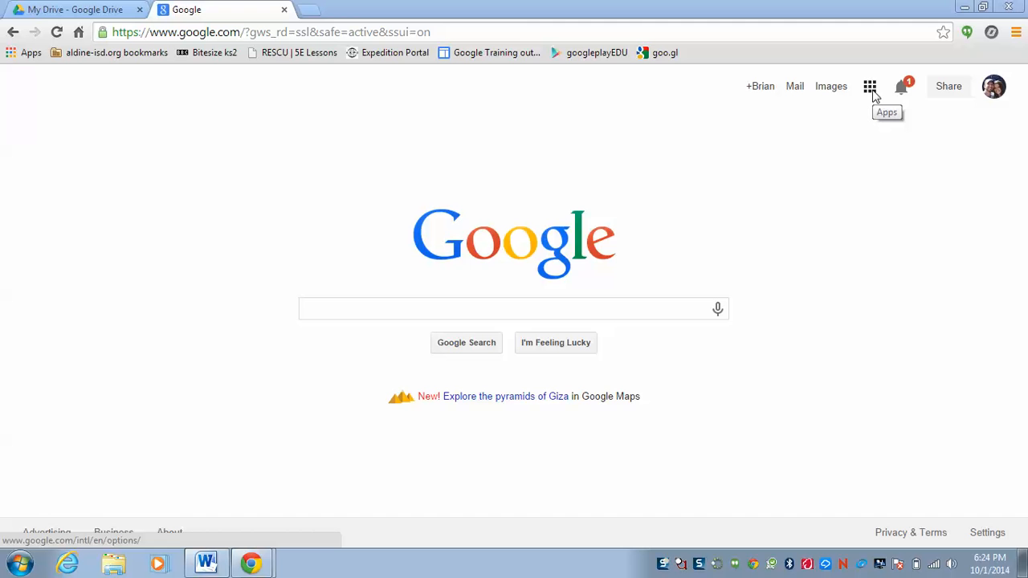
Open the full list of Google products and create a new form with Forms from the Home & Office section.
{"action": "left_click", "coordinate": [872, 95]}
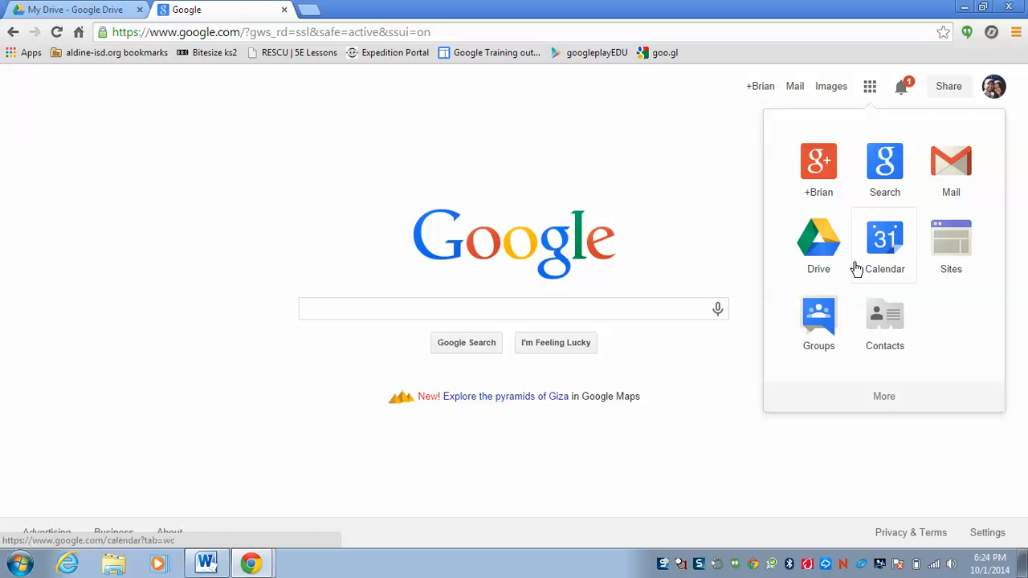
{"action": "left_click", "coordinate": [885, 396]}
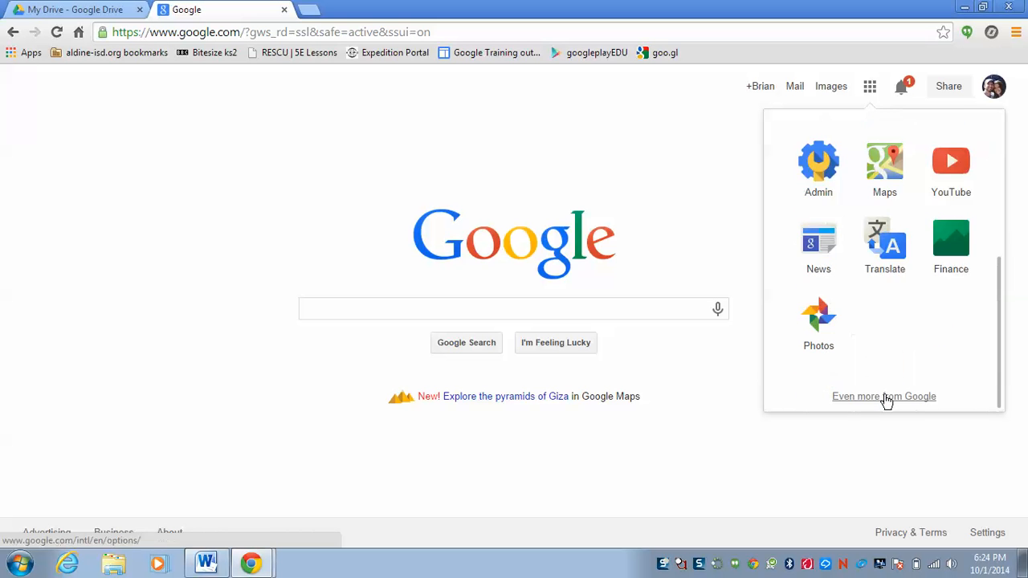
{"action": "left_click", "coordinate": [878, 399]}
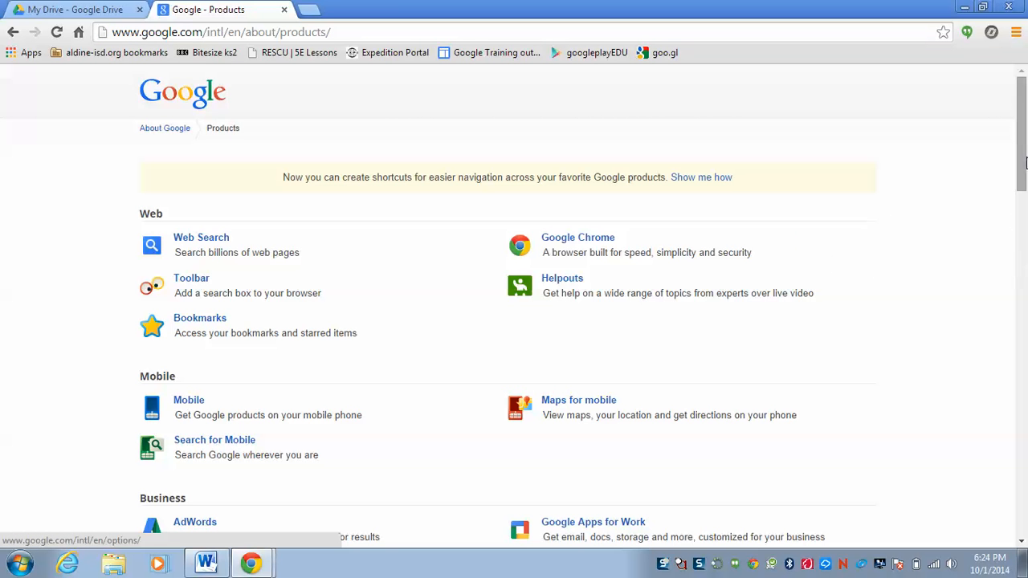
{"action": "left_click_drag", "start_coordinate": [1023, 163], "coordinate": [989, 376]}
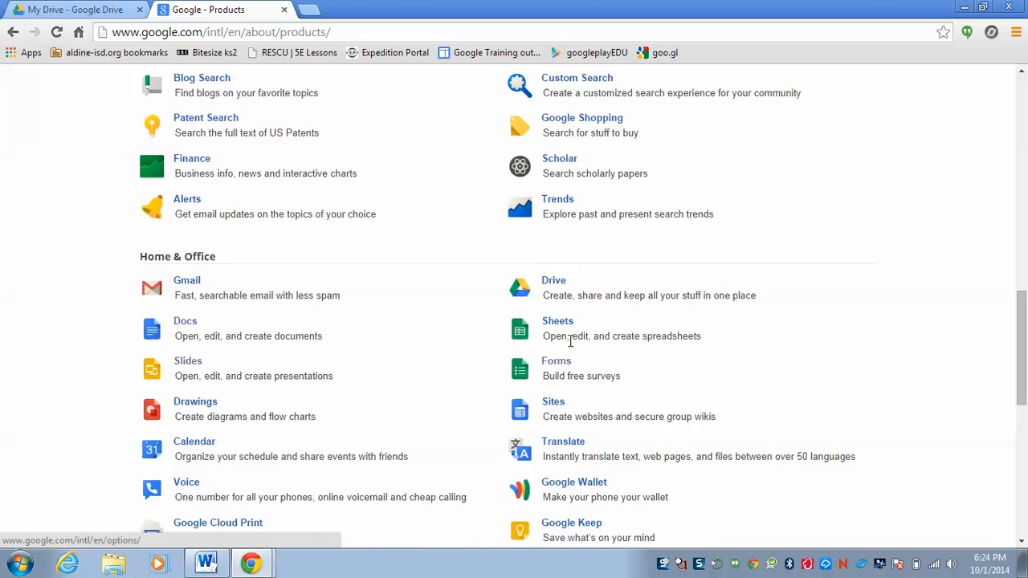
{"action": "left_click", "coordinate": [557, 362]}
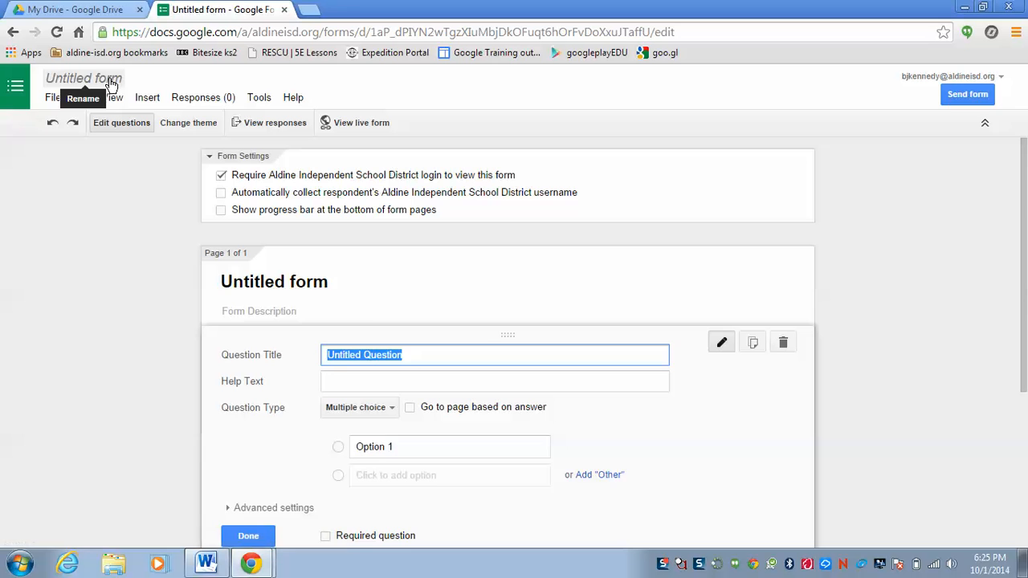
Rename the untitled form as "Title".
{"action": "left_click", "coordinate": [84, 78]}
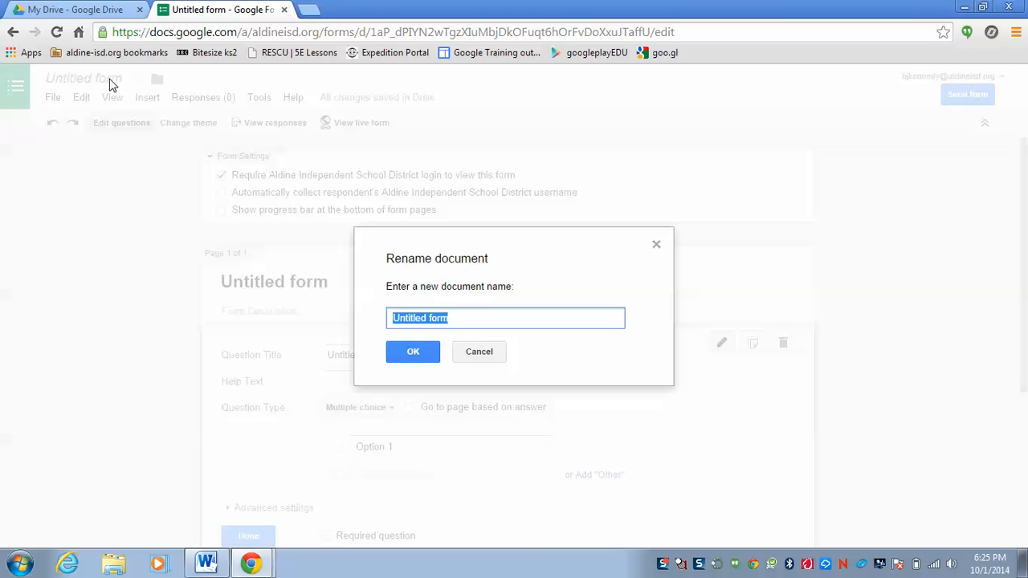
{"action": "type", "text": "Title"}
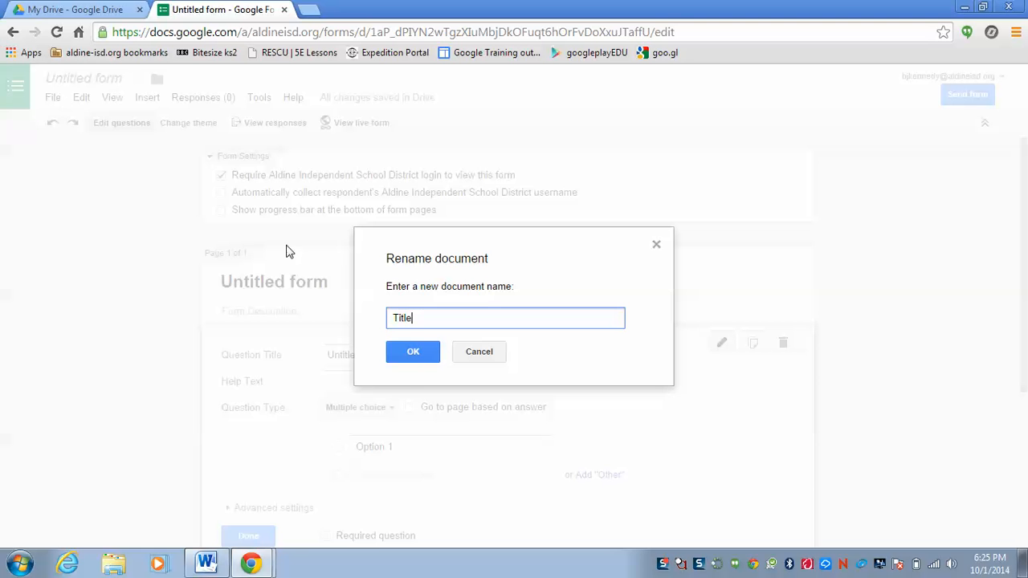
{"action": "left_click", "coordinate": [413, 351]}
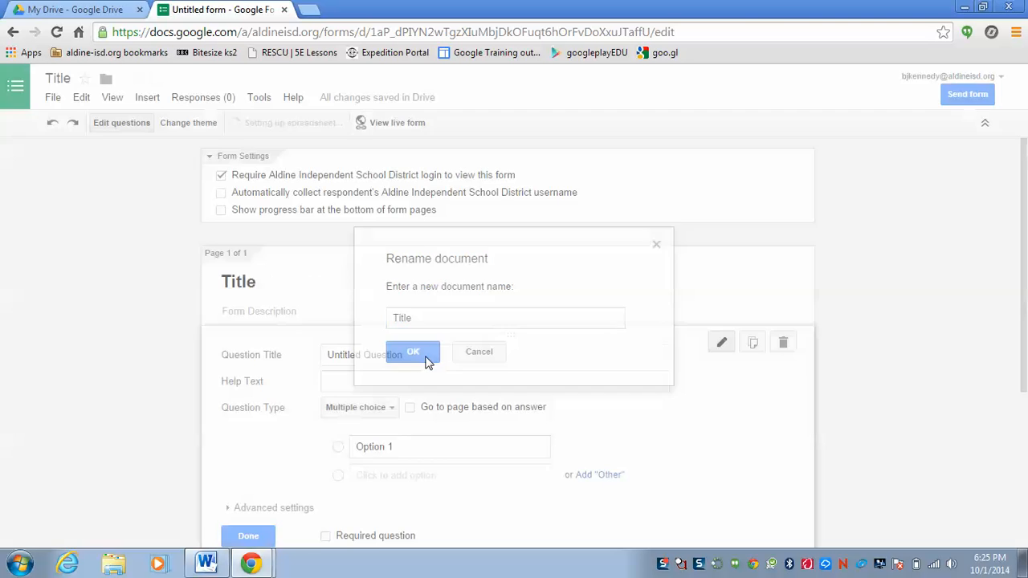
Title the first question "Name", set its type to Text and make it a required question.
{"action": "key", "text": "BackSpace"}
{"action": "key", "text": "BackSpace"}
{"action": "key", "text": "BackSpace"}
{"action": "key", "text": "BackSpace"}
{"action": "key", "text": "BackSpace"}
{"action": "key", "text": "BackSpace"}
{"action": "key", "text": "BackSpace"}
{"action": "key", "text": "BackSpace"}
{"action": "key", "text": "BackSpace"}
{"action": "key", "text": "BackSpace"}
{"action": "key", "text": "BackSpace"}
{"action": "key", "text": "BackSpace"}
{"action": "key", "text": "BackSpace"}
{"action": "key", "text": "BackSpace"}
{"action": "key", "text": "BackSpace"}
{"action": "key", "text": "BackSpace"}
{"action": "key", "text": "BackSpace"}
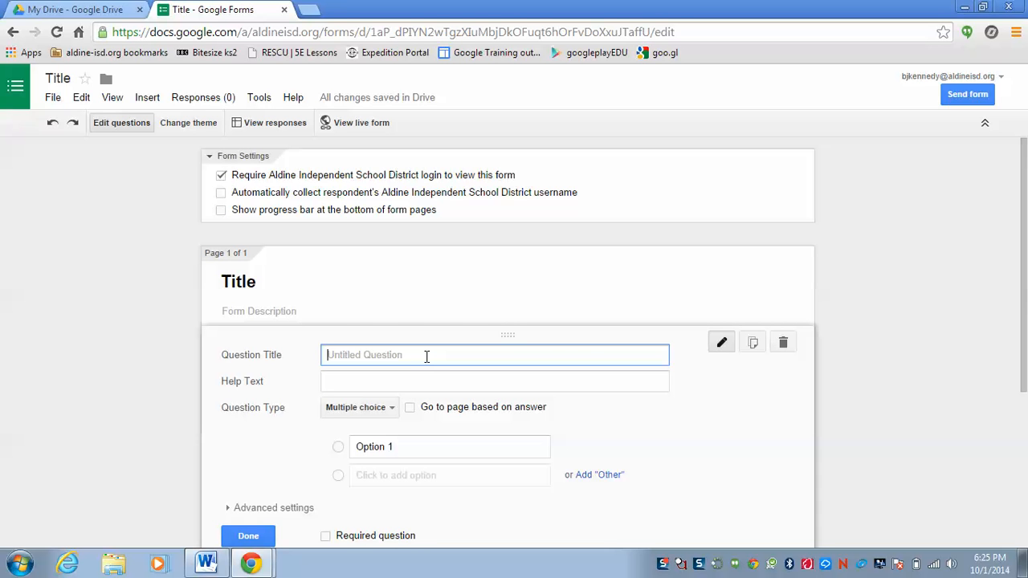
{"action": "type", "text": "Name"}
{"action": "left_click", "coordinate": [391, 410]}
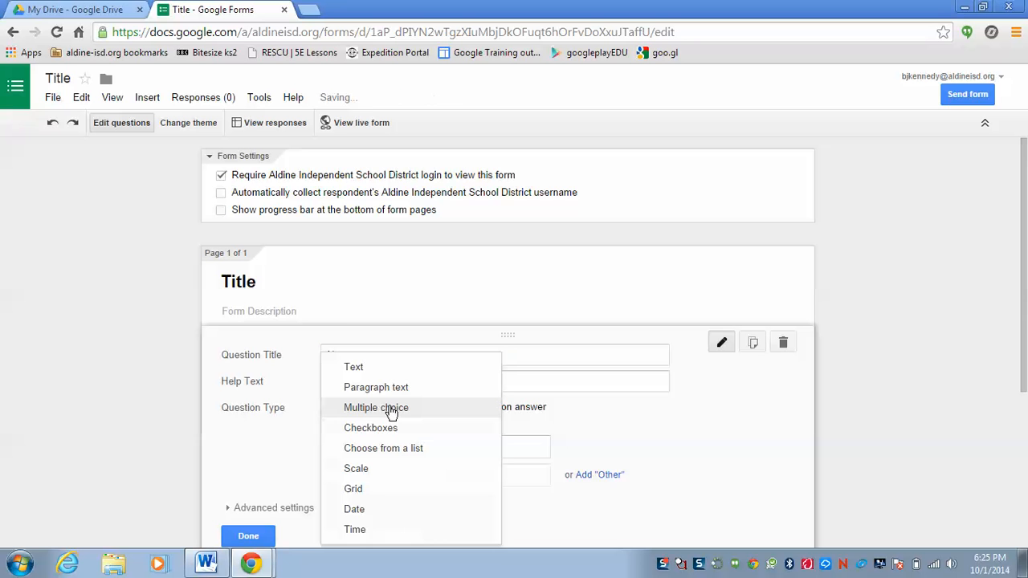
{"action": "left_click", "coordinate": [363, 367]}
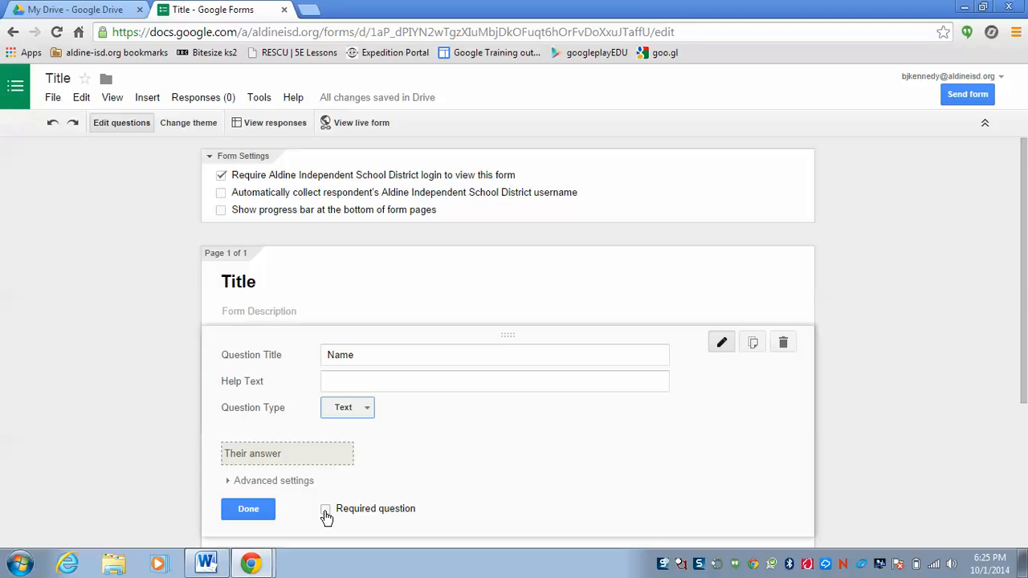
{"action": "left_click", "coordinate": [326, 511]}
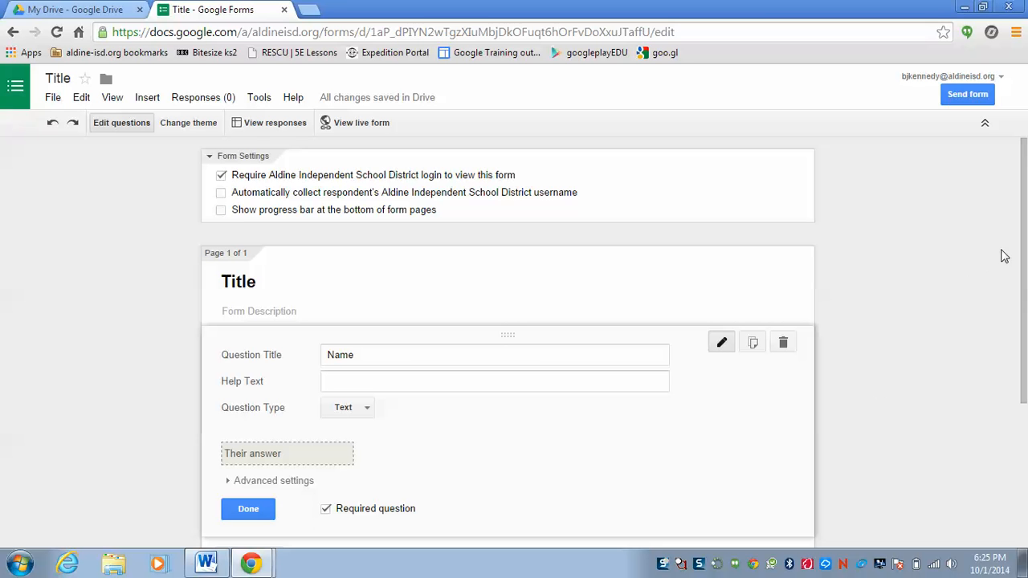
Add a second question titled "What is today's date?" and set its type to Multiple choice.
{"action": "left_click_drag", "start_coordinate": [1024, 255], "coordinate": [1026, 304]}
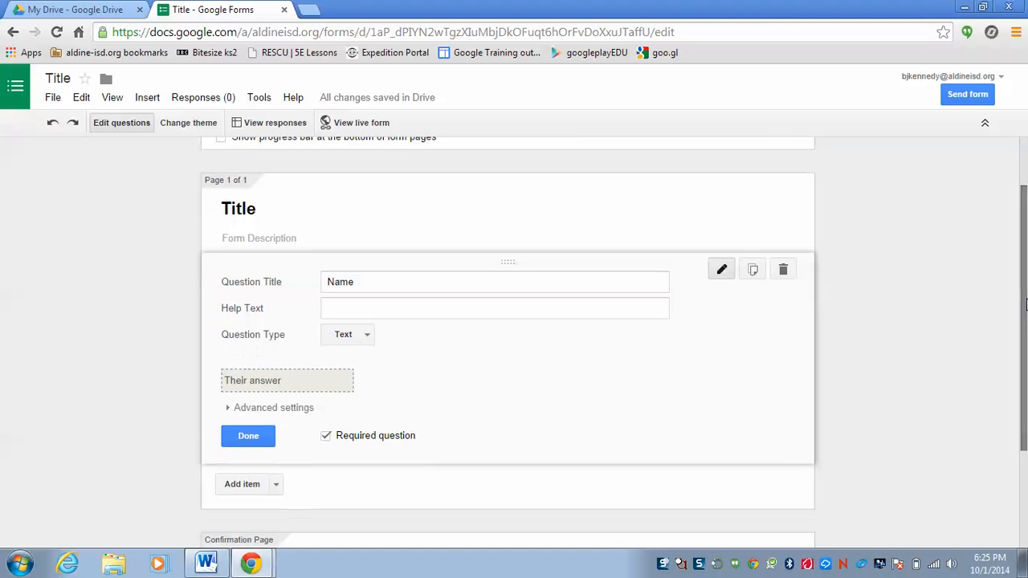
{"action": "left_click", "coordinate": [253, 488]}
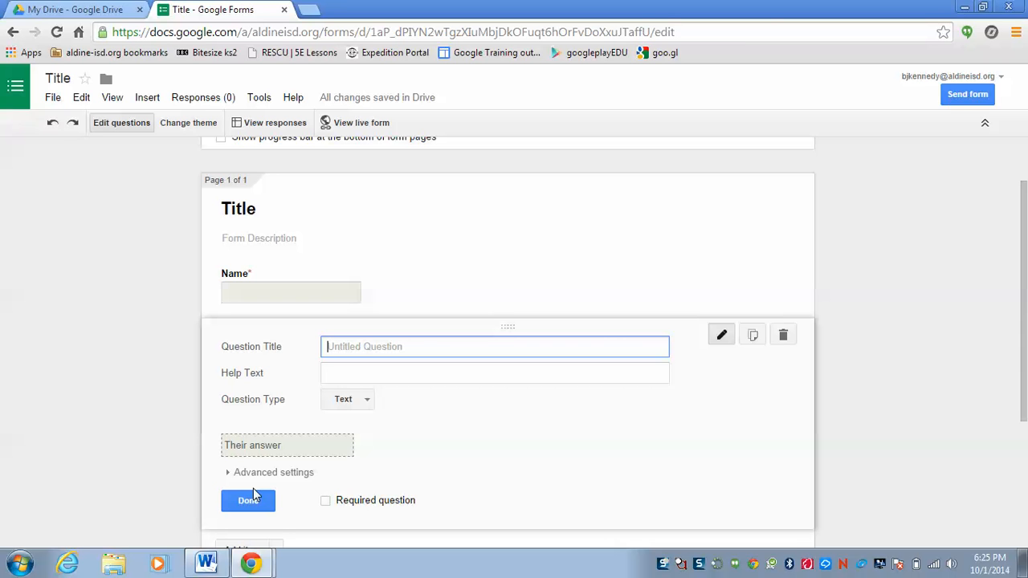
{"action": "type", "text": "What is today's date?"}
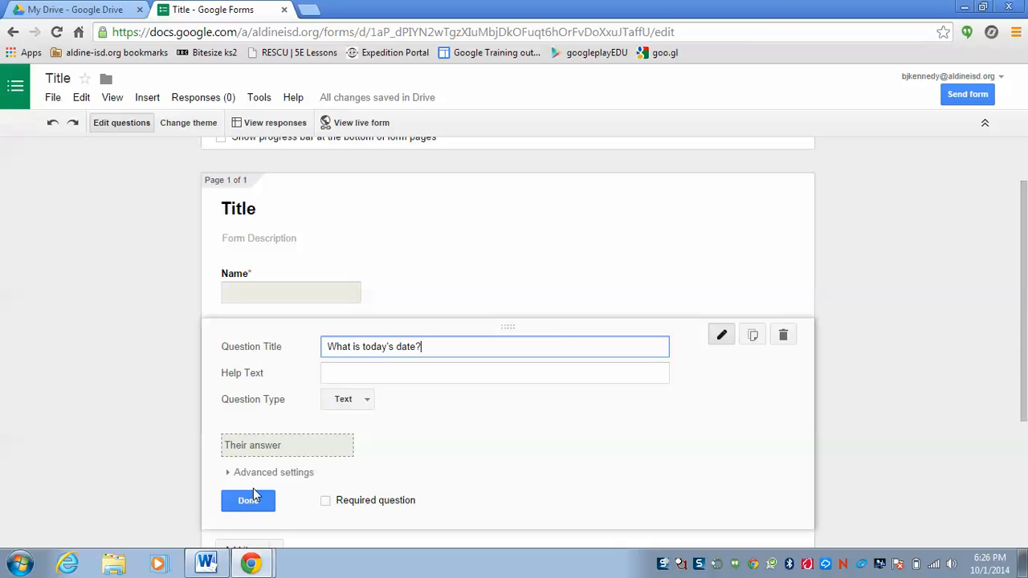
{"action": "left_click", "coordinate": [366, 401]}
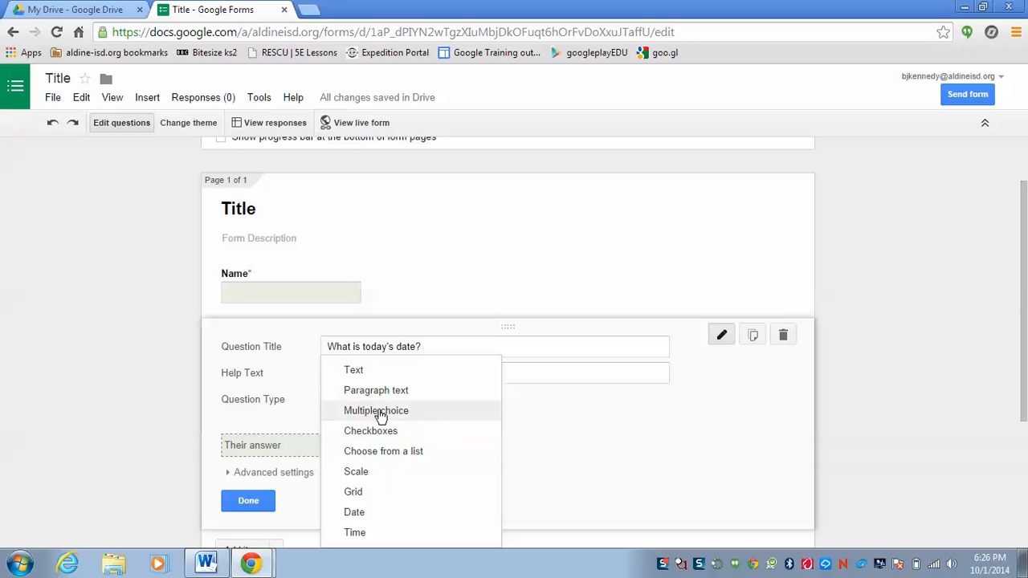
{"action": "left_click", "coordinate": [374, 413]}
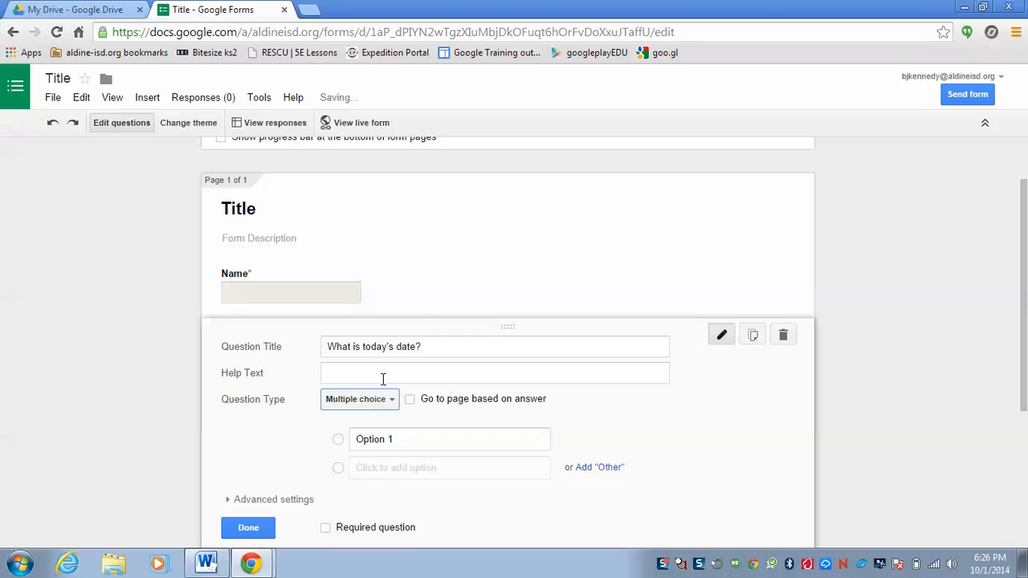
Set the date question's first answer option to "Wednesday, October 1st".
{"action": "left_click", "coordinate": [400, 441]}
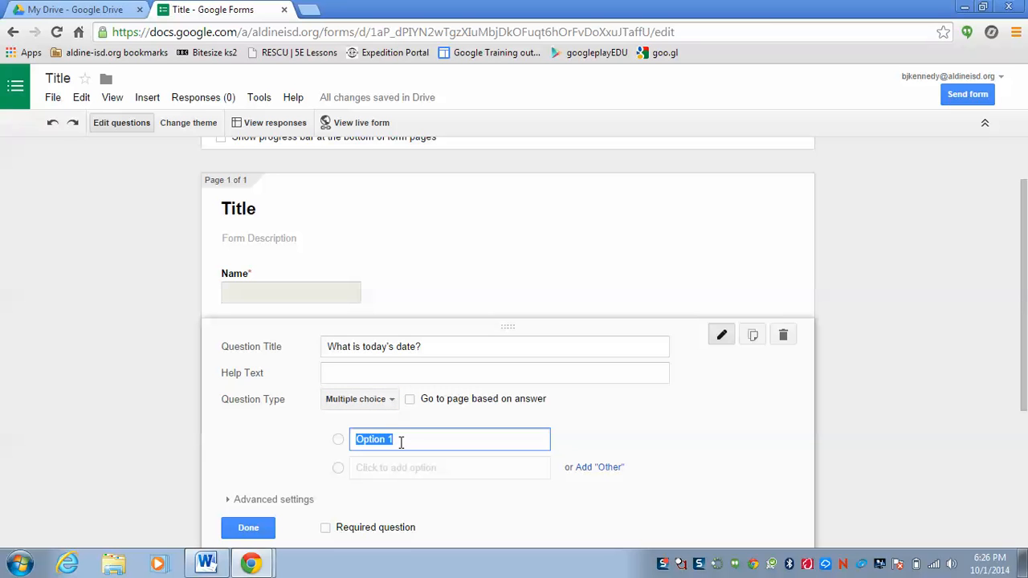
{"action": "key", "text": "BackSpace"}
{"action": "type", "text": "Wednesday O"}
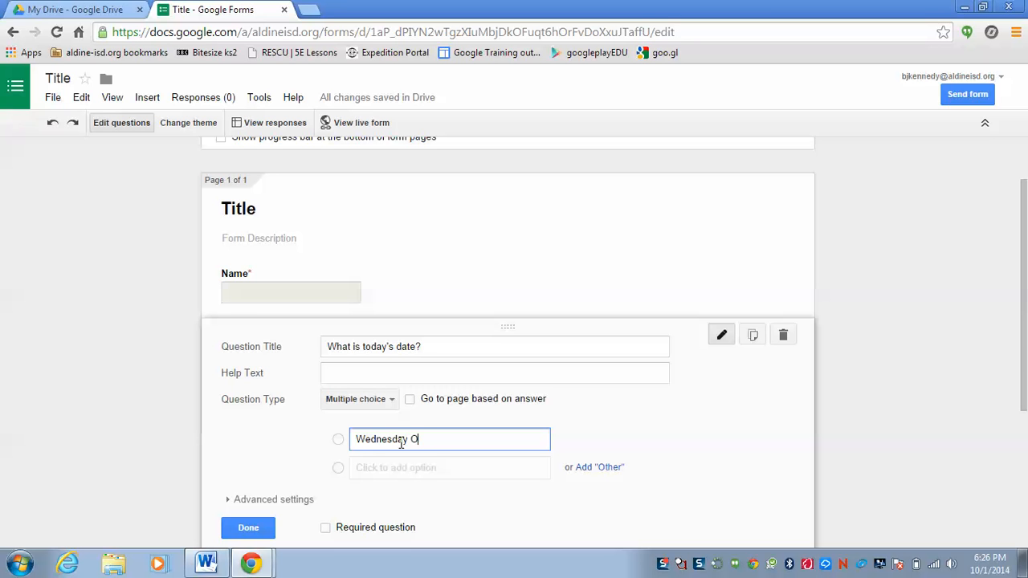
{"action": "type", "text": "ctober 1st"}
{"action": "left_click", "coordinate": [407, 440]}
{"action": "type", "text": ","}
Add "Thursday, October 2ns" as the date question's second answer option.
{"action": "left_click", "coordinate": [403, 467]}
{"action": "type", "text": "Thursday"}
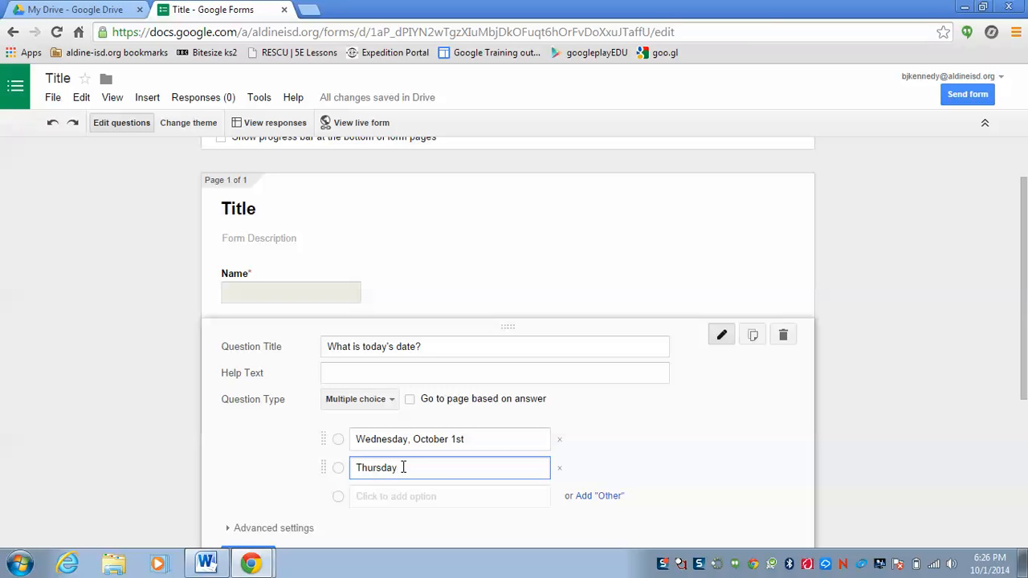
{"action": "type", "text": ", October 2ns"}
Add "Wednesday, September 31st" as the date question's third answer option.
{"action": "left_click", "coordinate": [396, 496]}
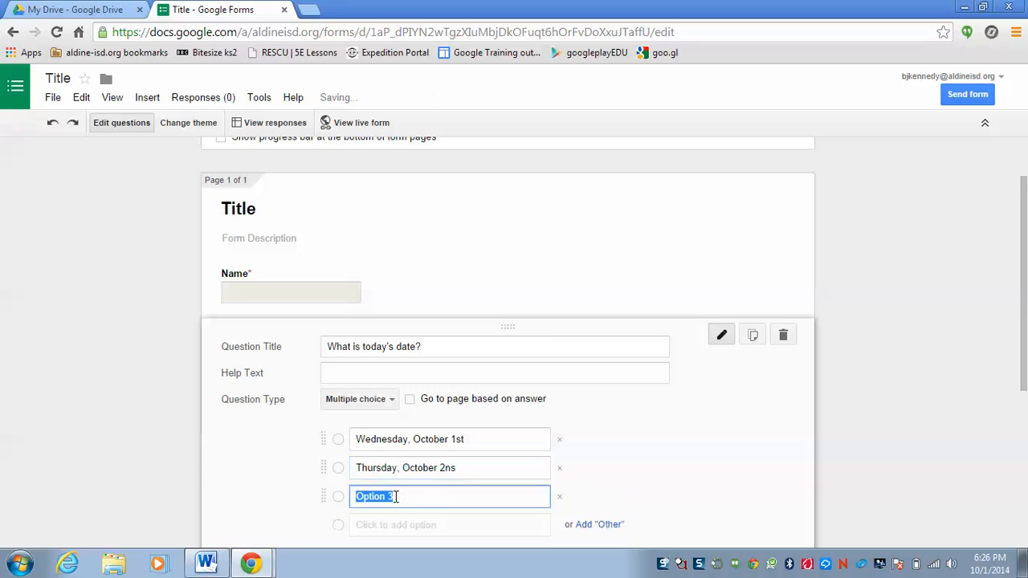
{"action": "type", "text": "Wednes"}
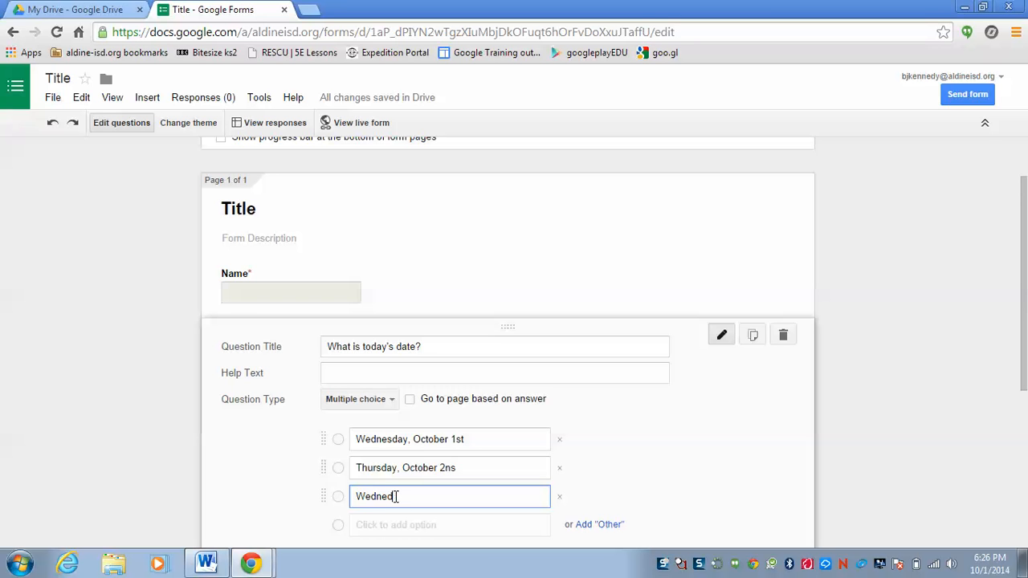
{"action": "type", "text": "day"}
{"action": "type", "text": ","}
{"action": "type", "text": " September"}
{"action": "type", "text": " 31s"}
{"action": "type", "text": "r"}
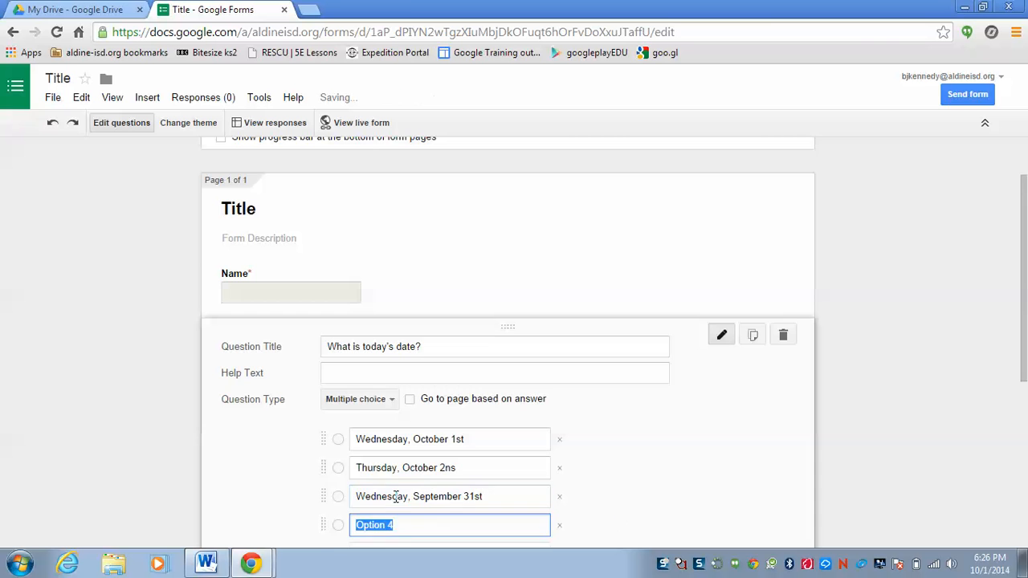
Add extra placeholder options below the date question's third answer and remove them all again.
{"action": "key", "text": "Return"}
{"action": "key", "text": "Return"}
{"action": "key", "text": "Return"}
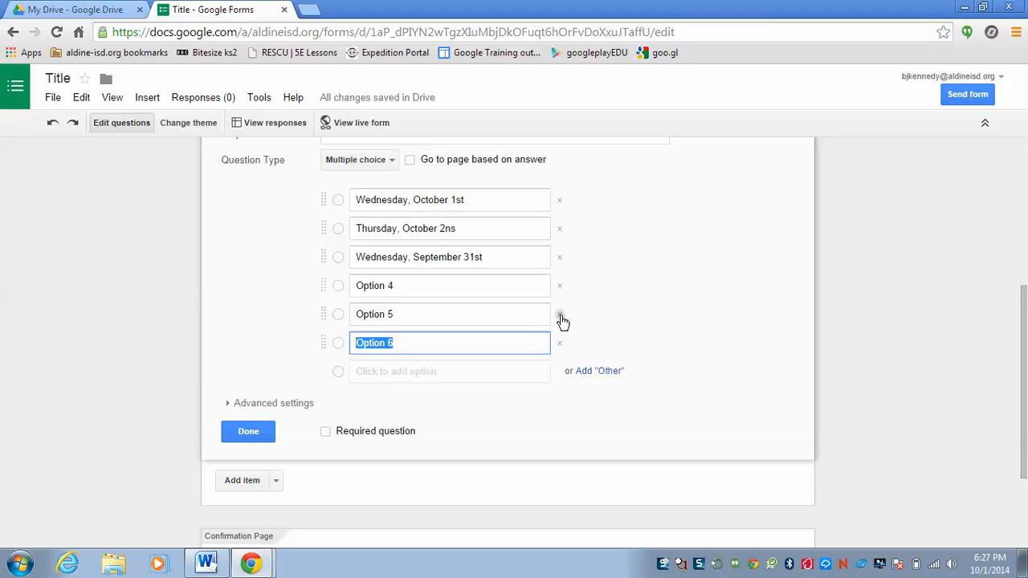
{"action": "left_click", "coordinate": [561, 316]}
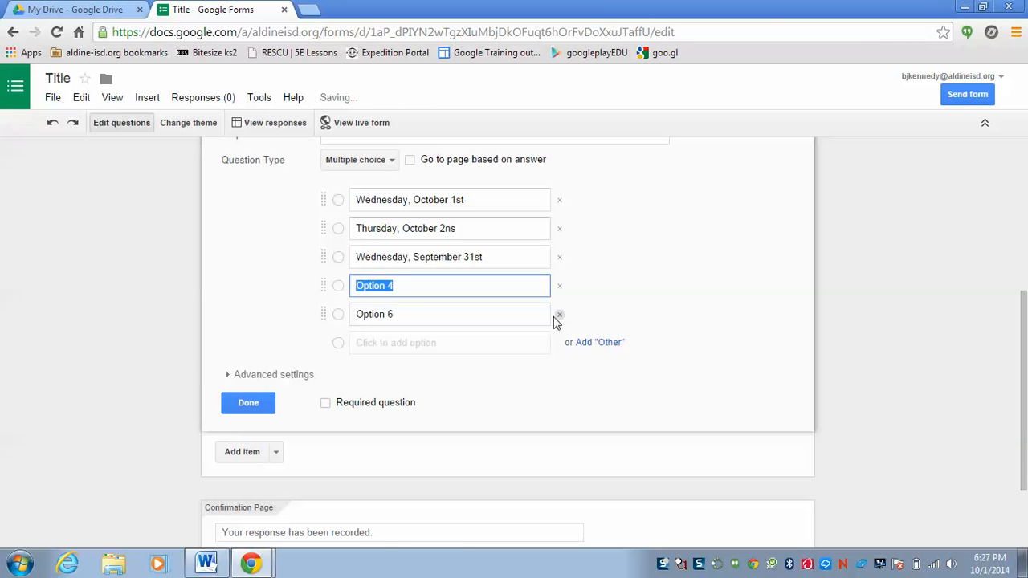
{"action": "left_click", "coordinate": [560, 314]}
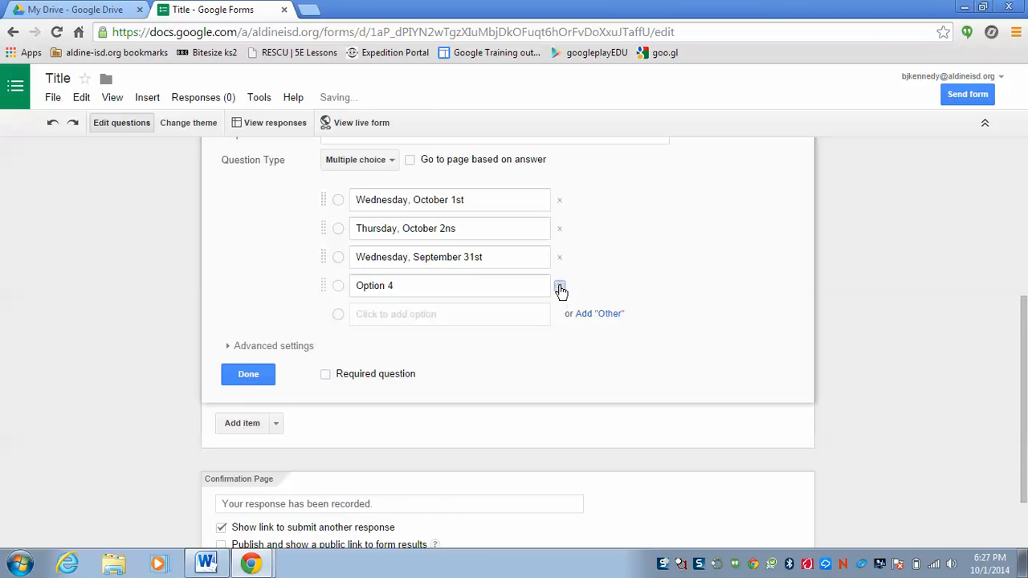
{"action": "left_click", "coordinate": [561, 288]}
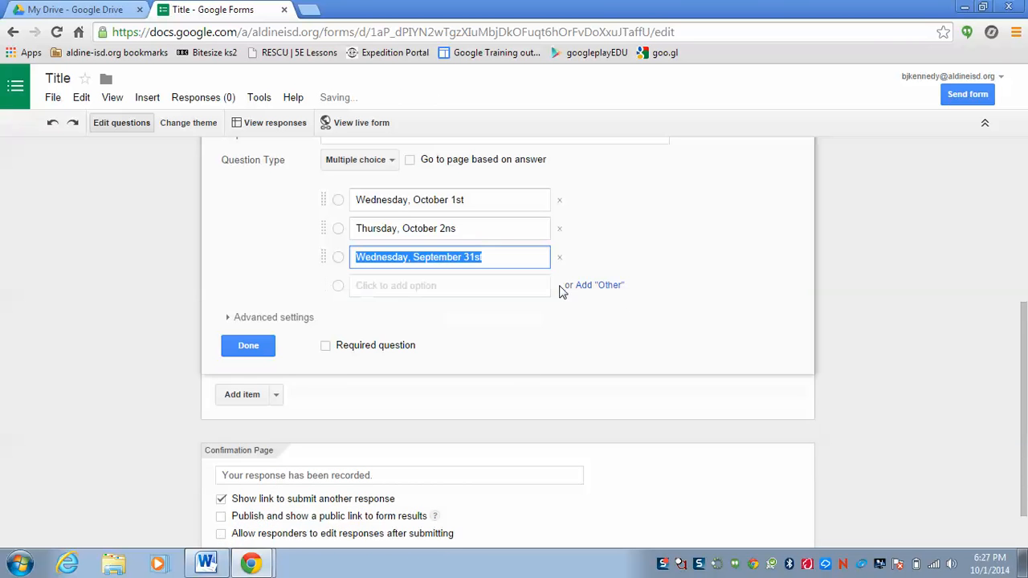
Add a third question titled "What is your favorite subject?" and set its type to Checkboxes.
{"action": "left_click", "coordinate": [239, 397]}
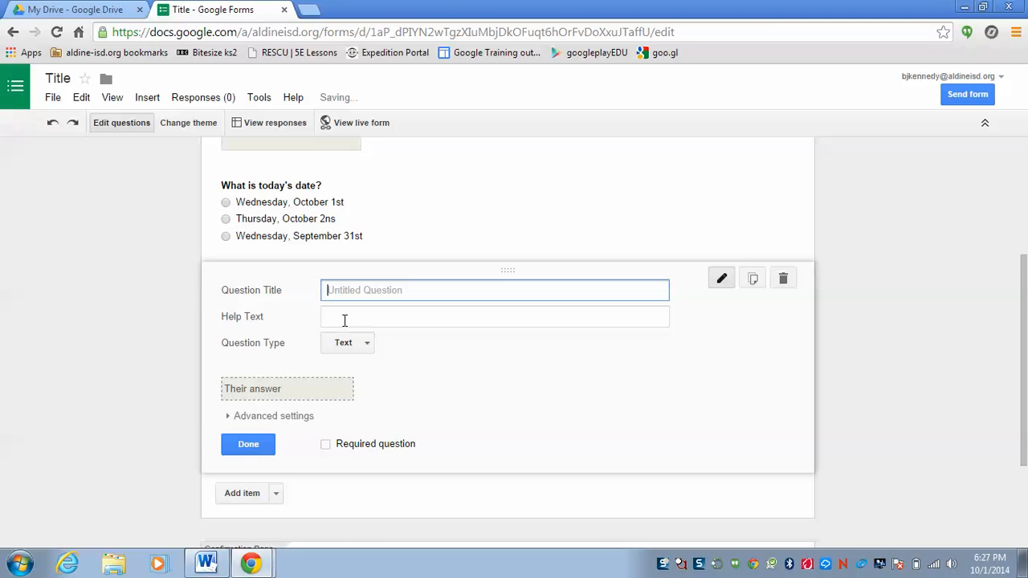
{"action": "type", "text": "What is "}
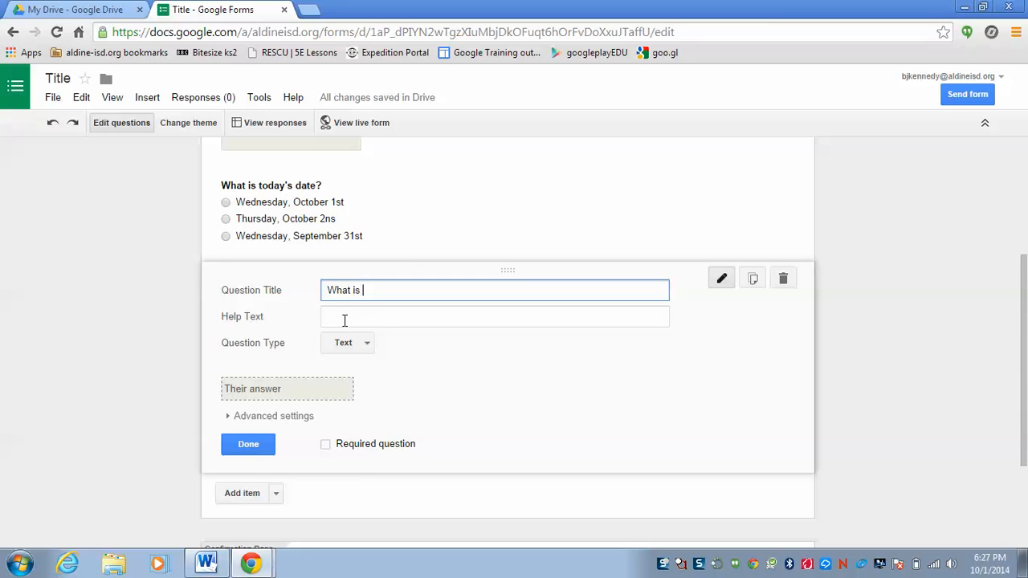
{"action": "type", "text": "your favorite subject?"}
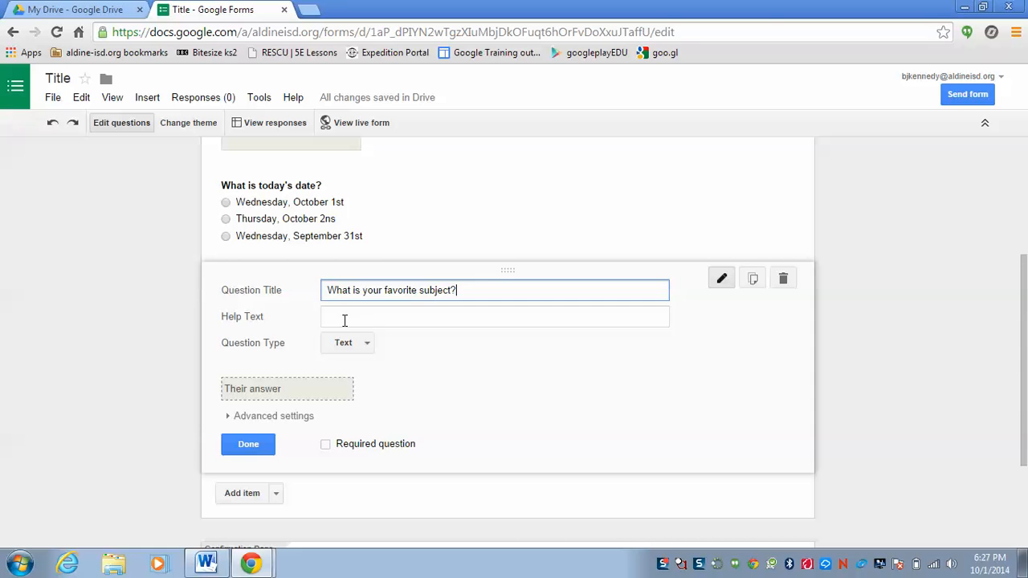
{"action": "left_click", "coordinate": [360, 343]}
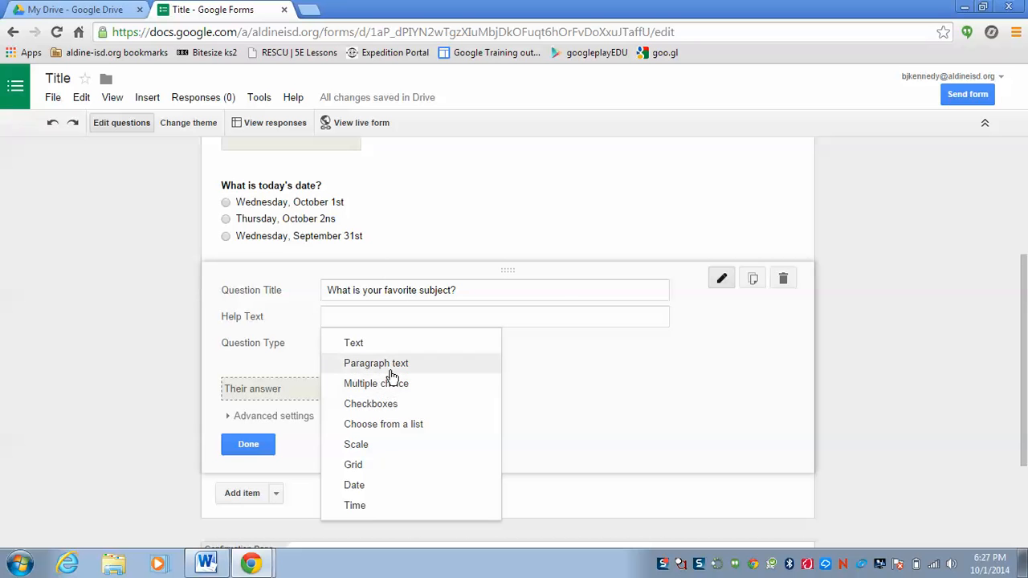
{"action": "left_click", "coordinate": [381, 404]}
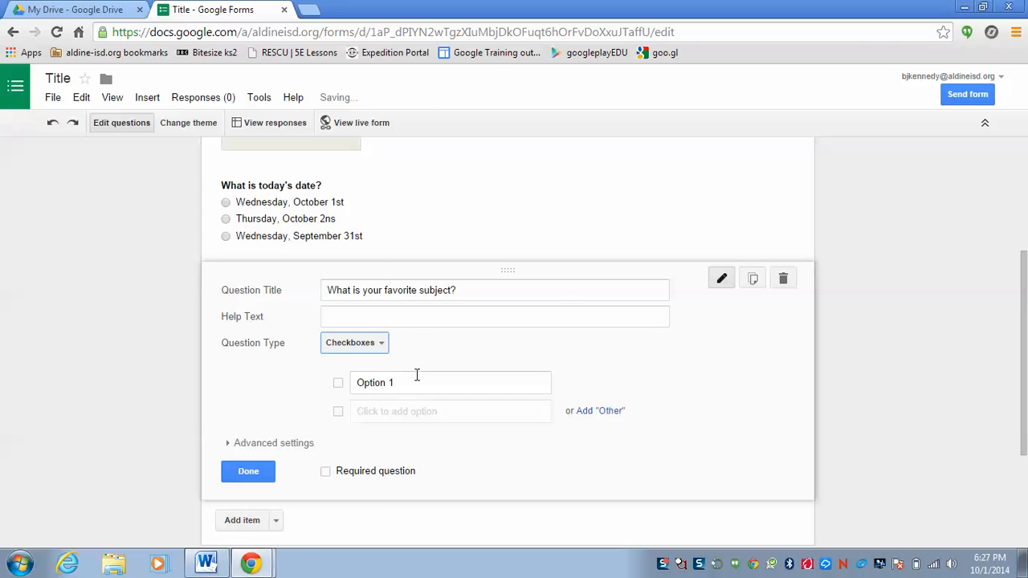
Enter "Check all that apply" as the help text of the favorite subject question.
{"action": "left_click", "coordinate": [419, 321]}
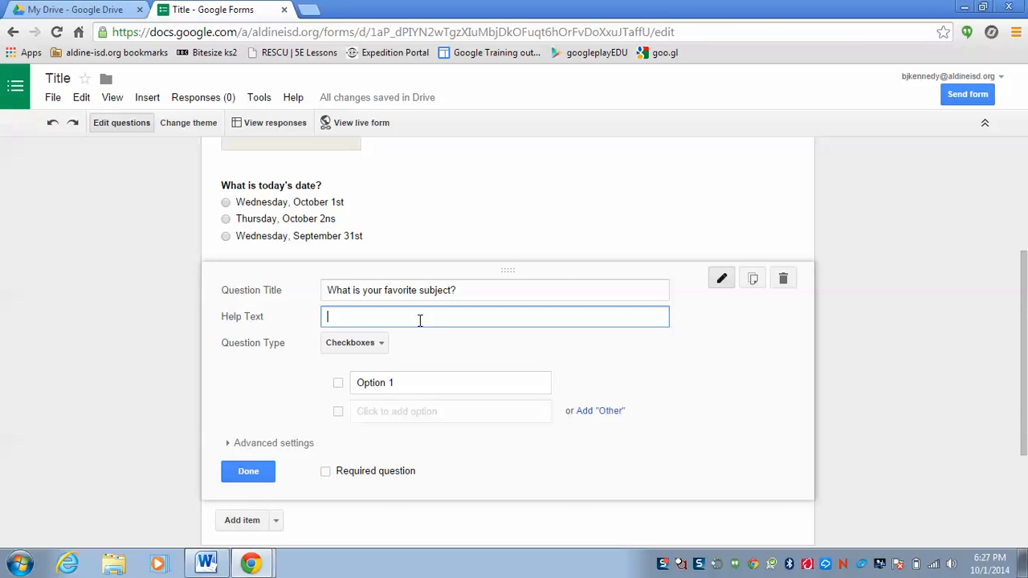
{"action": "type", "text": "Check all that apply"}
Enter "Math" and "Science" as the first two checkbox options of the favorite subject question.
{"action": "left_click", "coordinate": [411, 383]}
{"action": "key", "text": "BackSpace"}
{"action": "type", "text": "Math"}
{"action": "left_click", "coordinate": [391, 411]}
{"action": "type", "text": "Scho"}
{"action": "key", "text": "BackSpace"}
{"action": "key", "text": "BackSpace"}
{"action": "type", "text": "ience"}
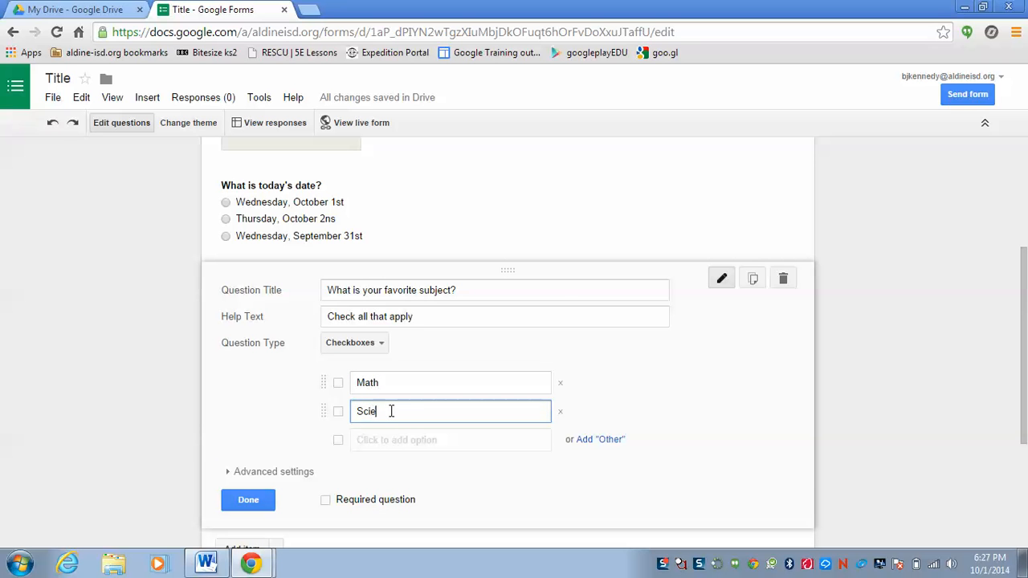
Add "Social Studies" and "Reading" as the third and fourth checkbox options of the favorite subject question.
{"action": "left_click", "coordinate": [372, 442]}
{"action": "type", "text": "S"}
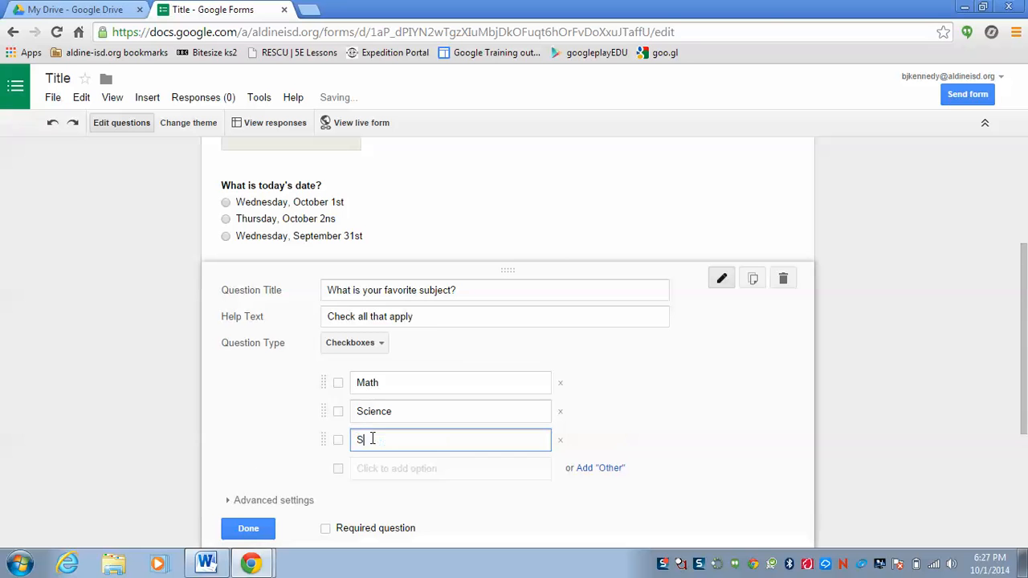
{"action": "type", "text": "ocial S"}
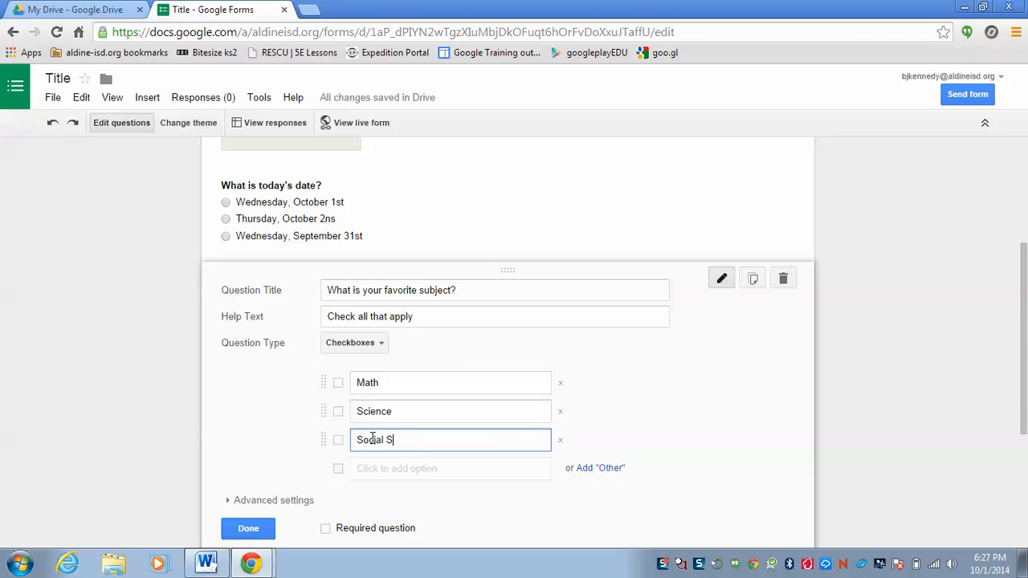
{"action": "type", "text": "tudies"}
{"action": "left_click", "coordinate": [372, 468]}
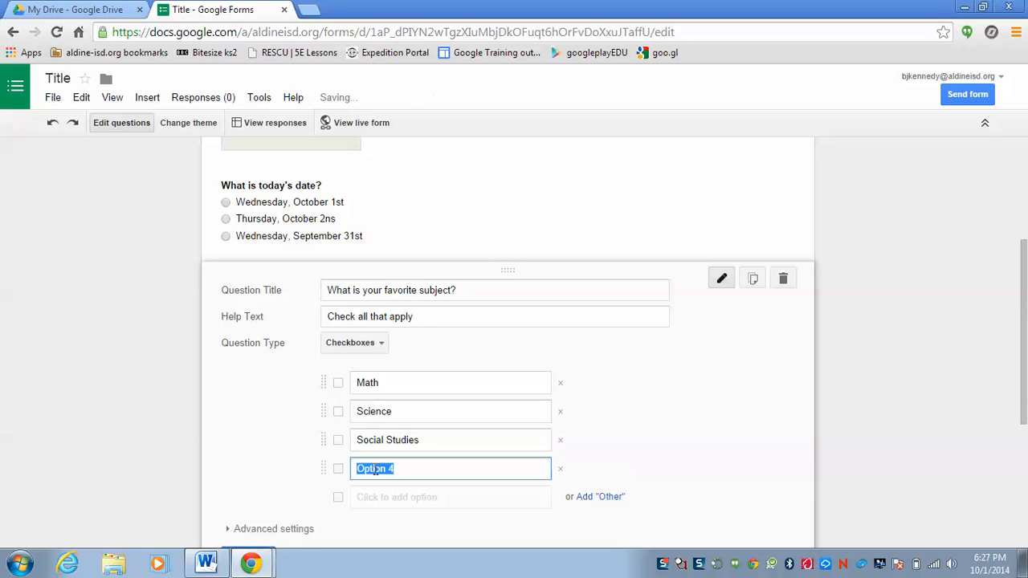
{"action": "key", "text": "BackSpace"}
{"action": "type", "text": "Reading"}
Add "Spelling" as the fifth option of the favorite subject question and finish editing the question.
{"action": "left_click", "coordinate": [379, 506]}
{"action": "key", "text": "BackSpace"}
{"action": "type", "text": "R"}
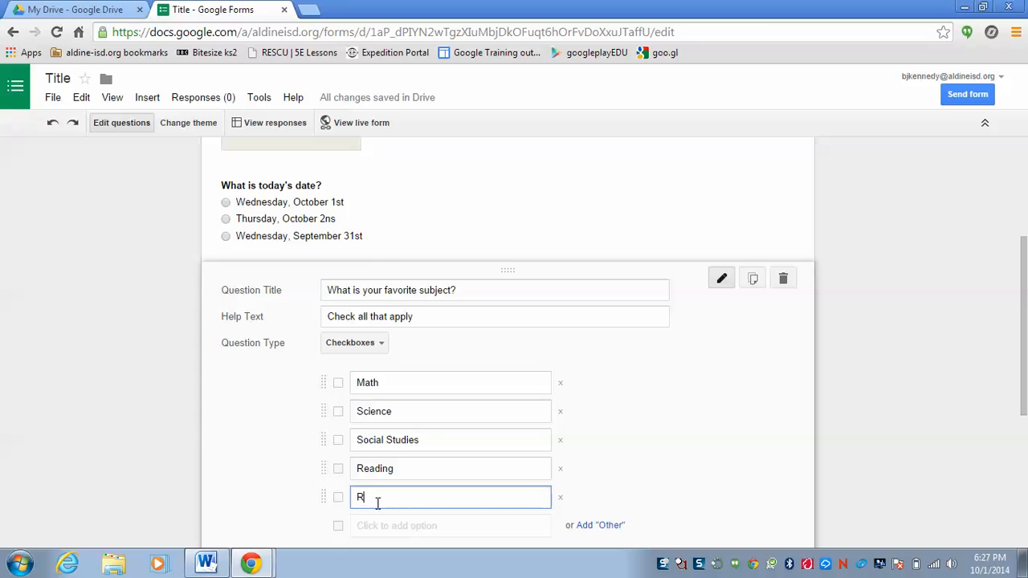
{"action": "key", "text": "BackSpace"}
{"action": "type", "text": "Spelling"}
{"action": "left_click_drag", "start_coordinate": [1020, 310], "coordinate": [1020, 391]}
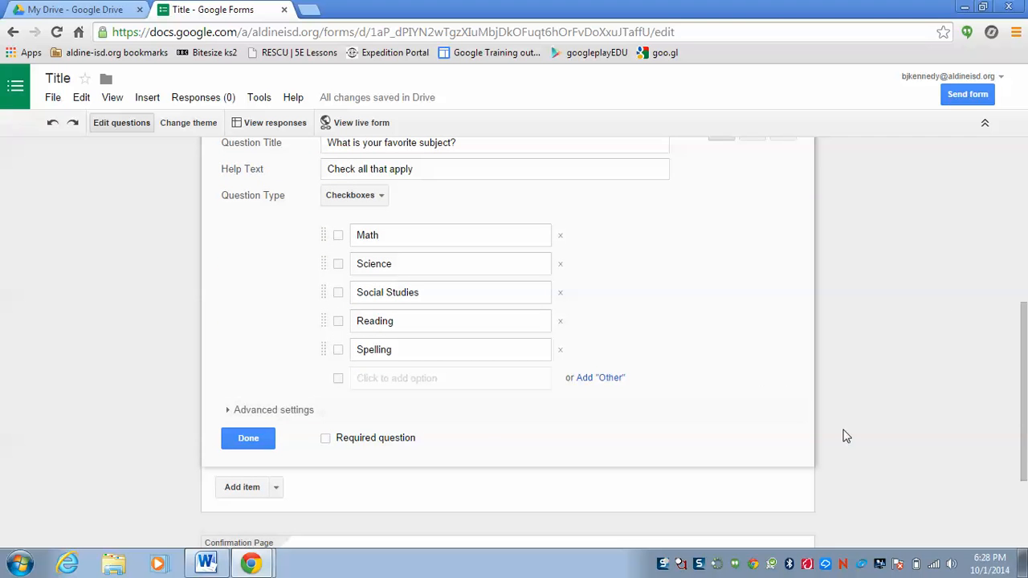
{"action": "left_click", "coordinate": [255, 444]}
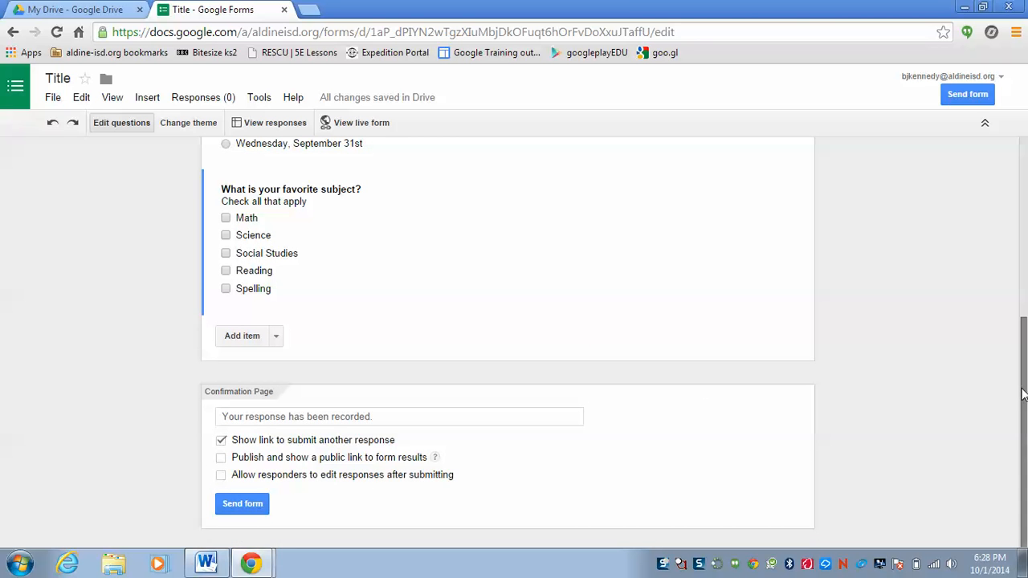
Open the live form and submit a response named "Key" with Wednesday, October 1st, Math and Science.
{"action": "left_click_drag", "start_coordinate": [1022, 394], "coordinate": [1025, 259]}
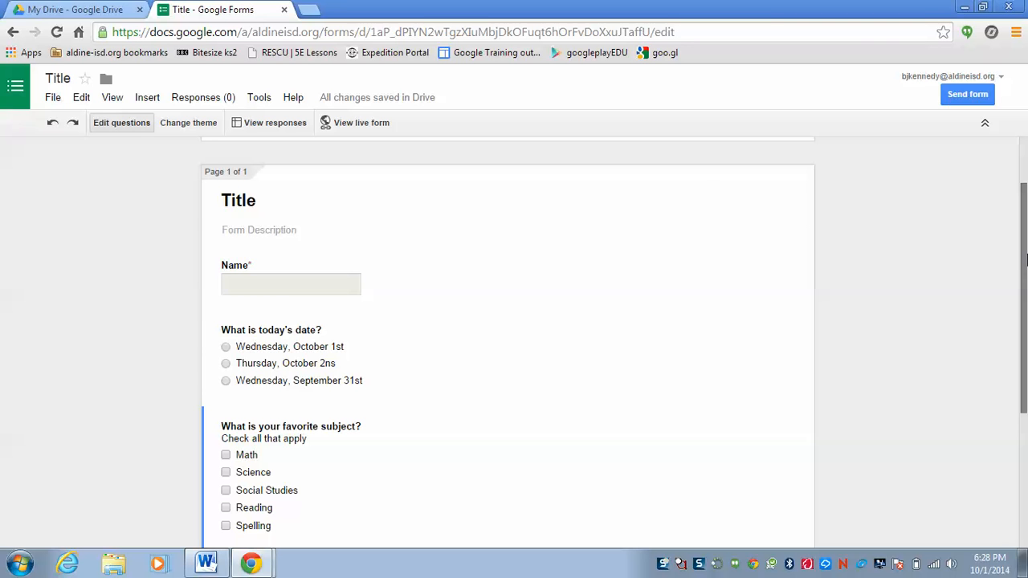
{"action": "left_click", "coordinate": [372, 125]}
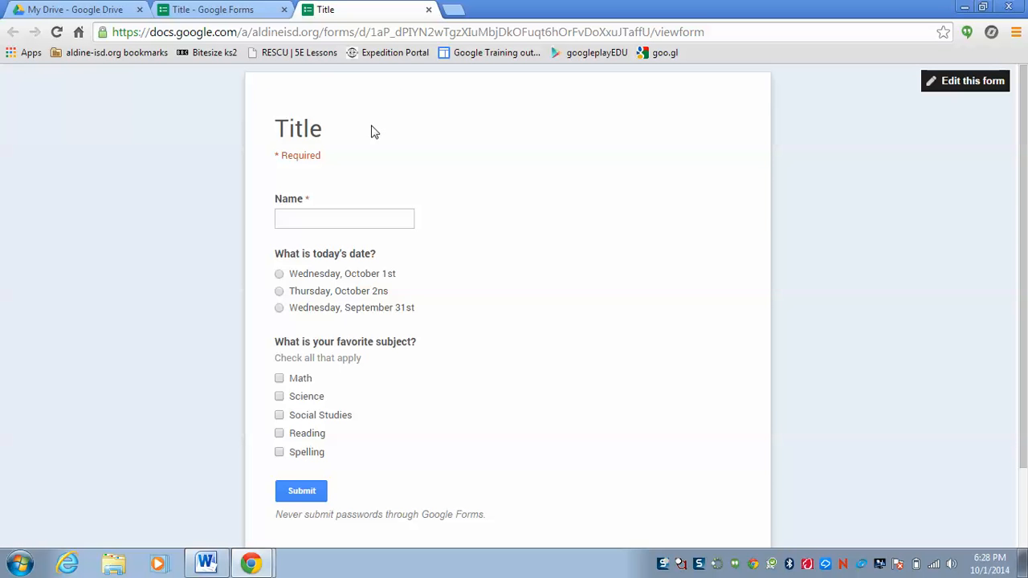
{"action": "left_click", "coordinate": [314, 213]}
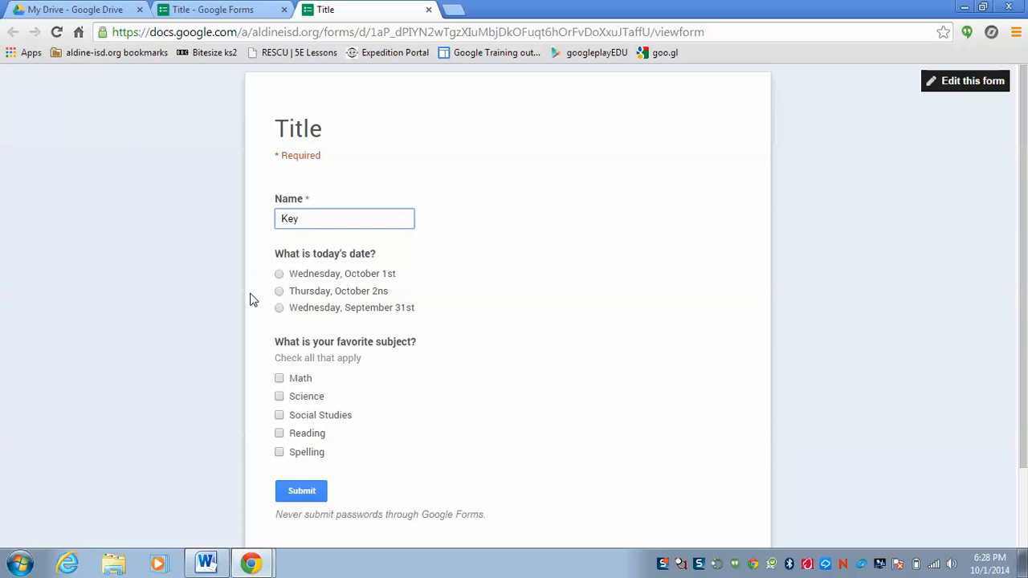
{"action": "left_click", "coordinate": [279, 275]}
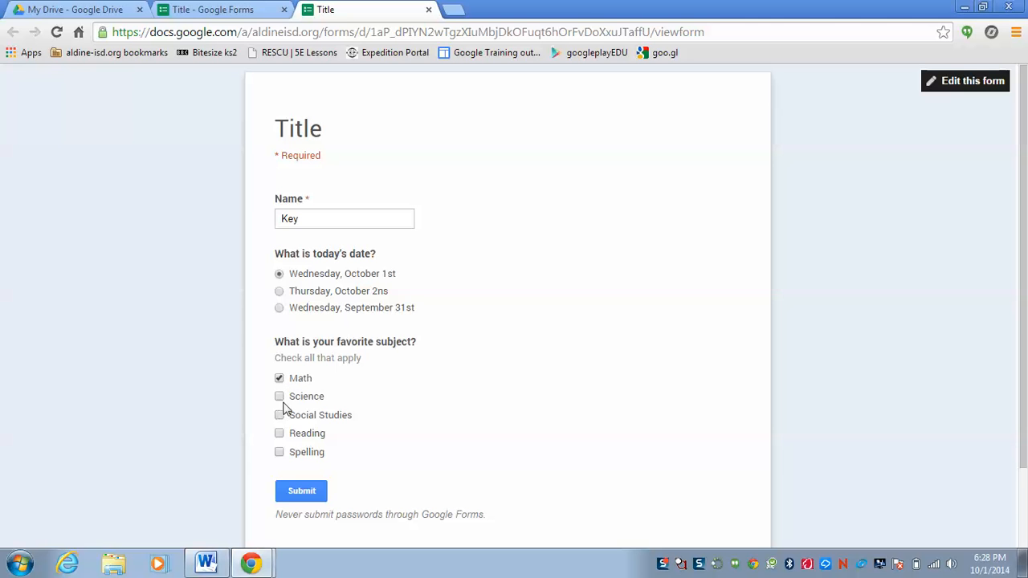
{"action": "left_click_drag", "start_coordinate": [1020, 255], "coordinate": [1013, 369]}
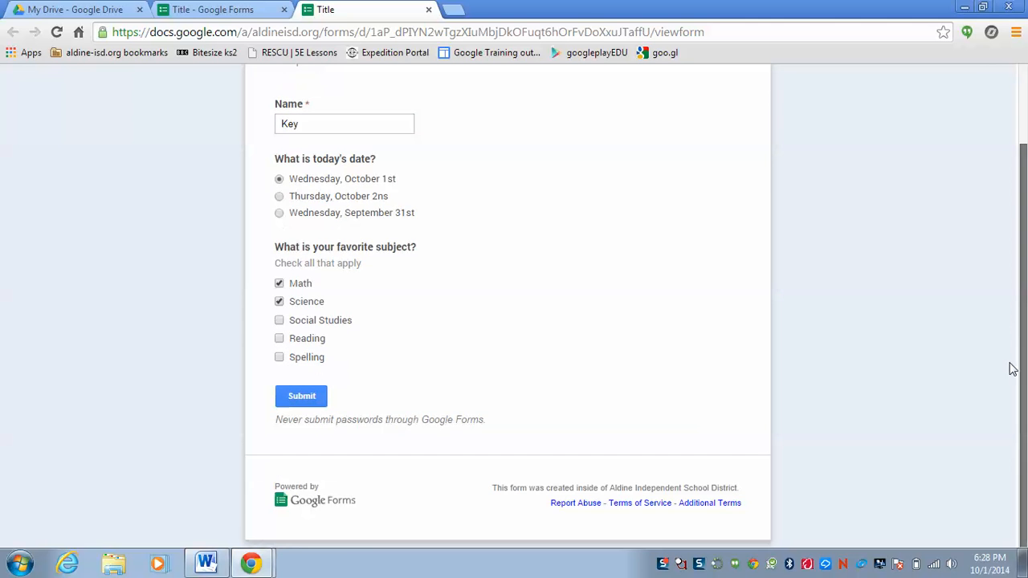
{"action": "left_click", "coordinate": [310, 399]}
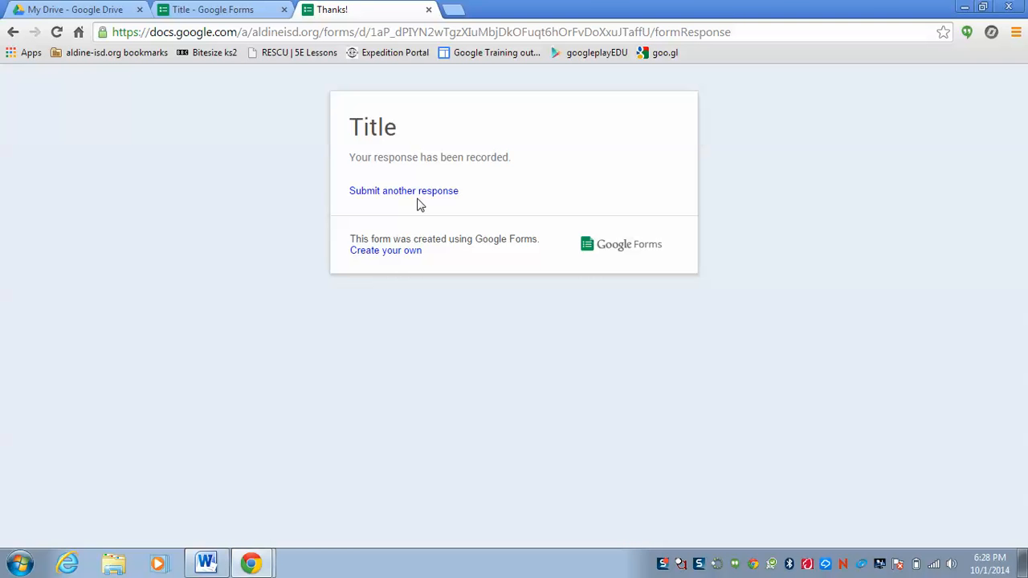
Submit another response with a student's first name, Wednesday, October 1st, Reading and Spelling.
{"action": "left_click", "coordinate": [409, 195]}
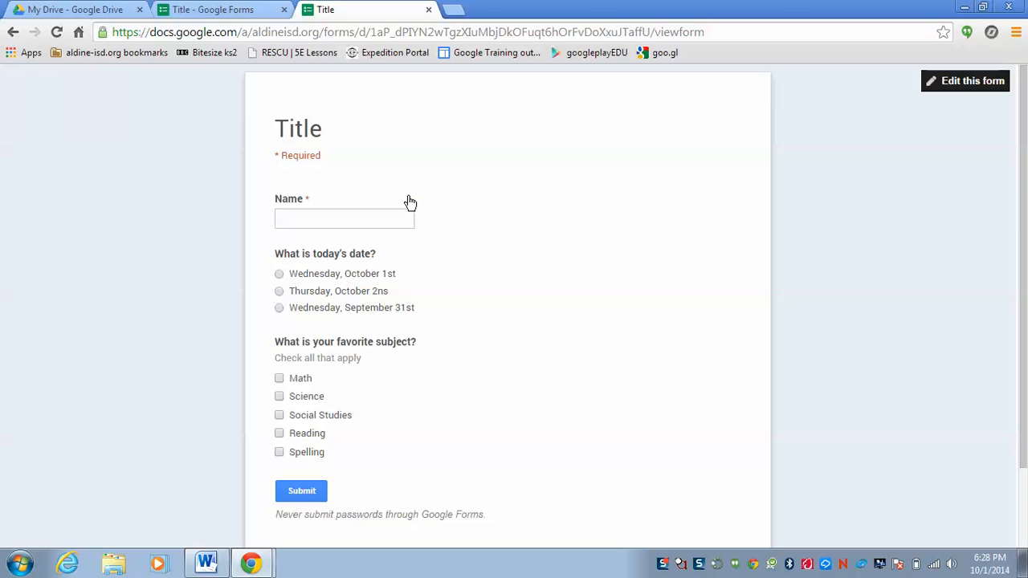
{"action": "left_click", "coordinate": [355, 217]}
{"action": "left_click", "coordinate": [279, 274]}
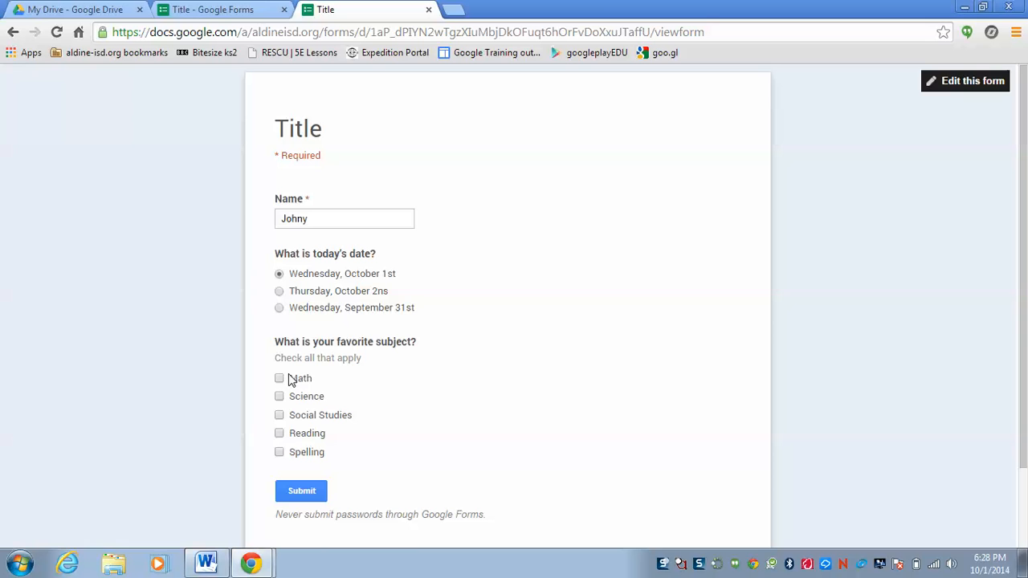
{"action": "left_click", "coordinate": [279, 433]}
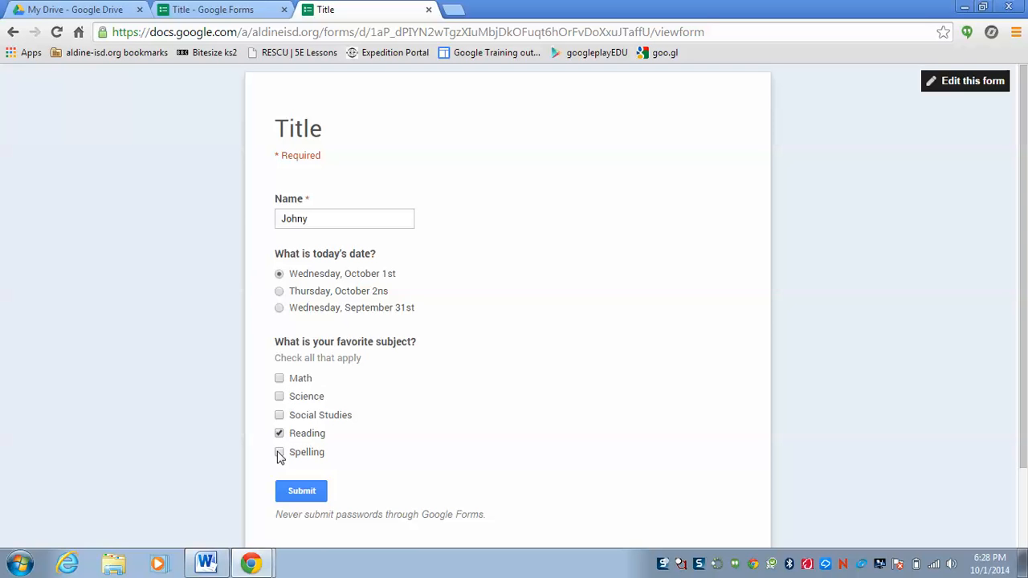
{"action": "left_click", "coordinate": [309, 491]}
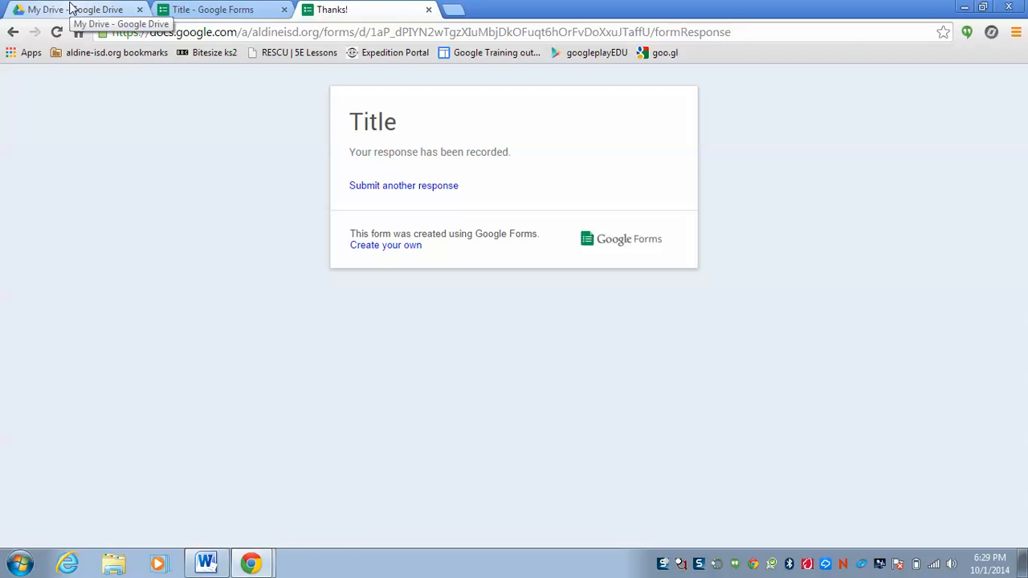
Return to the form editor, open the form's responses spreadsheet and bring up the add-on store.
{"action": "left_click", "coordinate": [232, 6]}
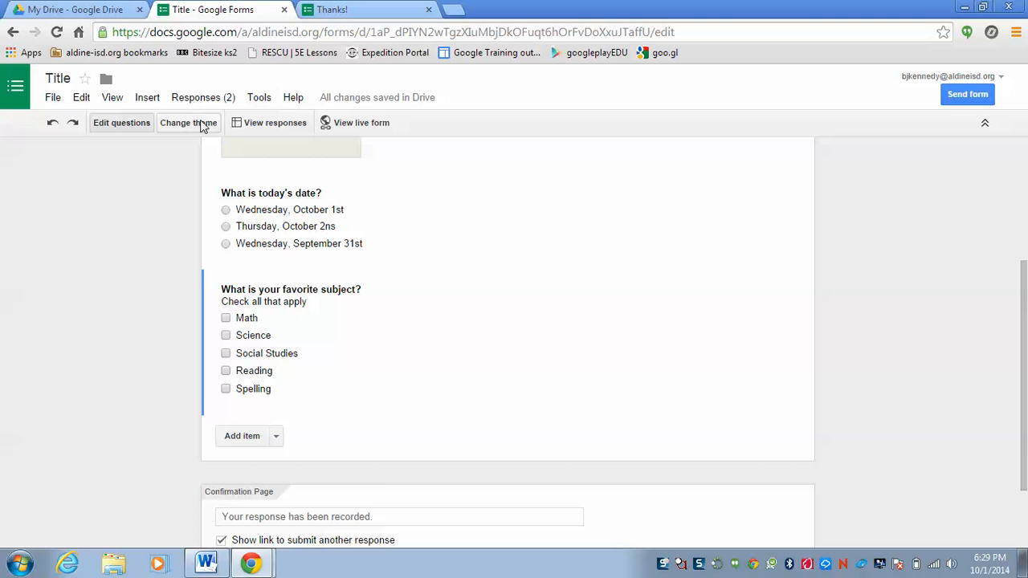
{"action": "left_click", "coordinate": [288, 131]}
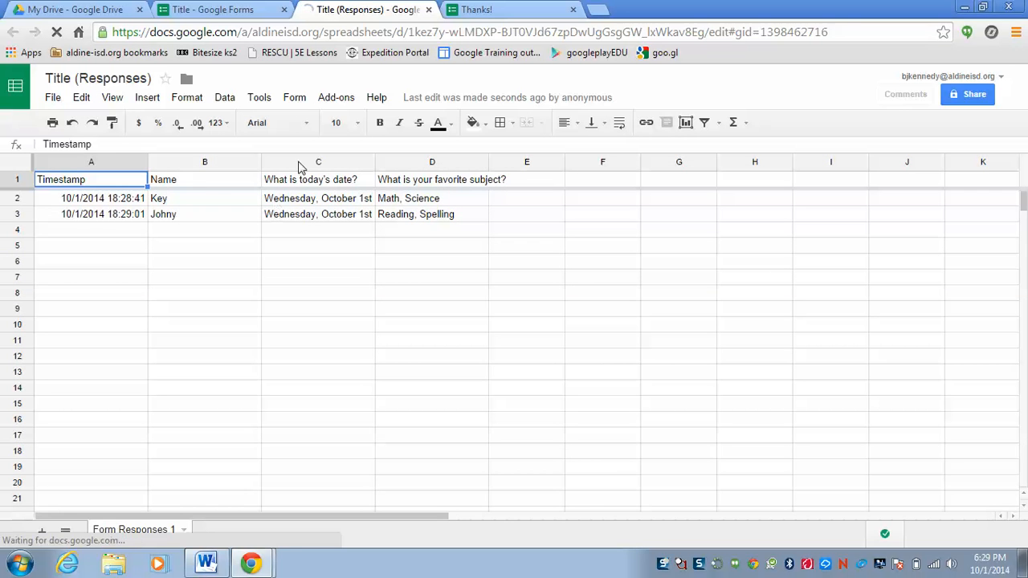
{"action": "left_click", "coordinate": [335, 100]}
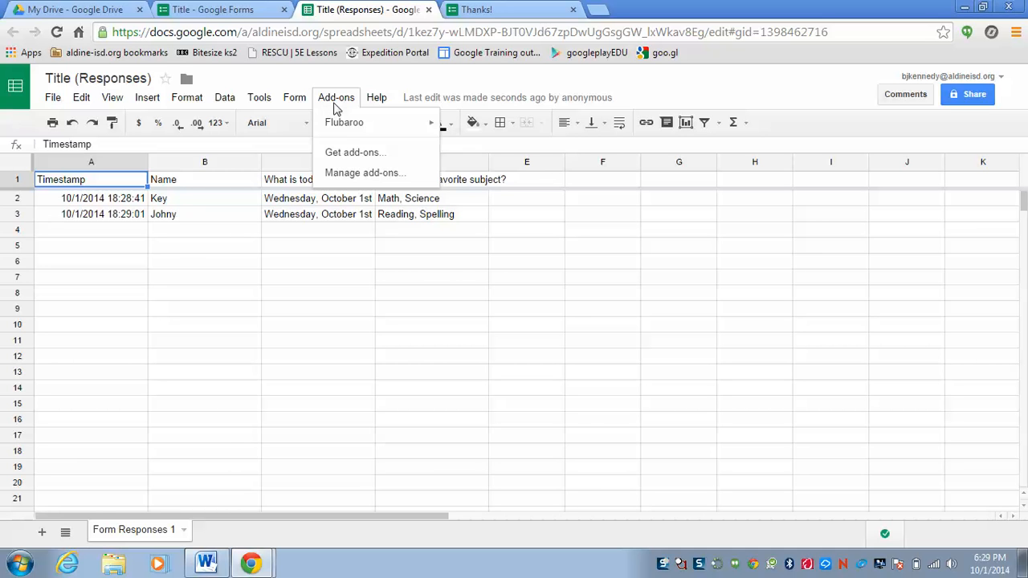
{"action": "mouse_move", "coordinate": [356, 130]}
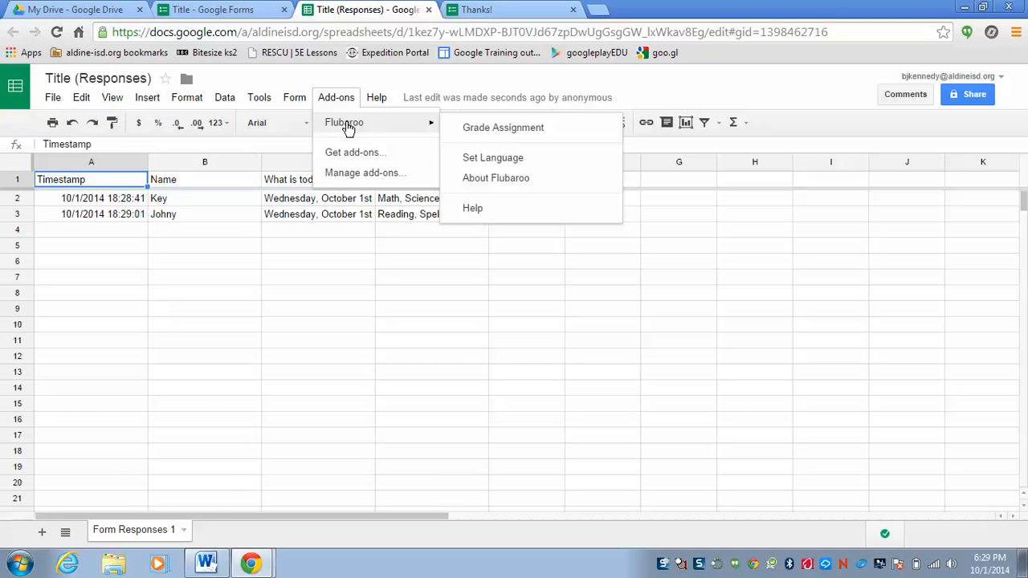
{"action": "left_click", "coordinate": [372, 156]}
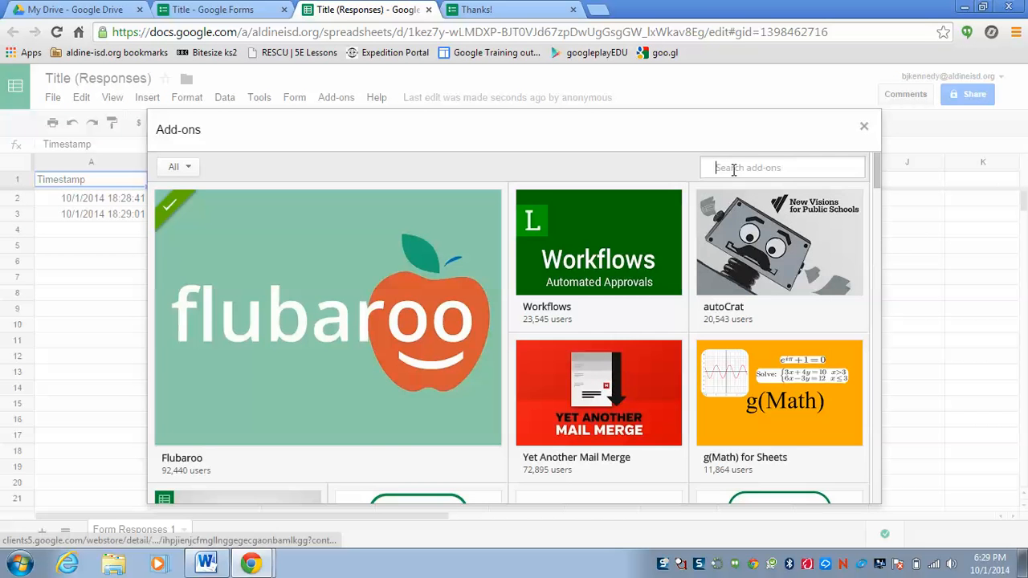
Enter "flubaroo" in the add-on store's search, look at the Flubaroo add-on and close the store.
{"action": "left_click", "coordinate": [735, 168]}
{"action": "type", "text": "flubaroo"}
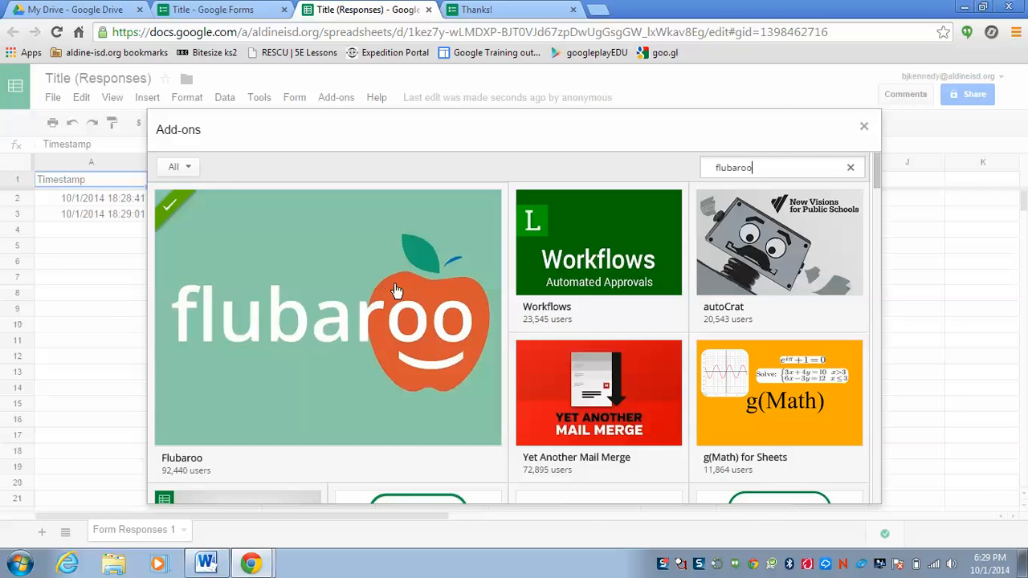
{"action": "mouse_move", "coordinate": [356, 336]}
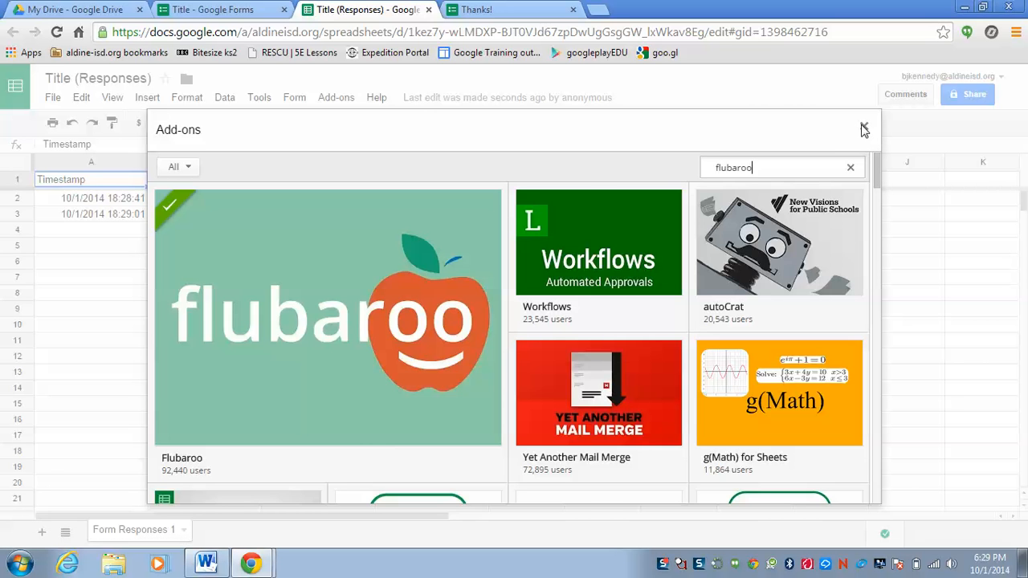
{"action": "key", "text": "BackSpace"}
{"action": "key", "text": "BackSpace"}
{"action": "key", "text": "BackSpace"}
{"action": "key", "text": "BackSpace"}
{"action": "left_click", "coordinate": [863, 131]}
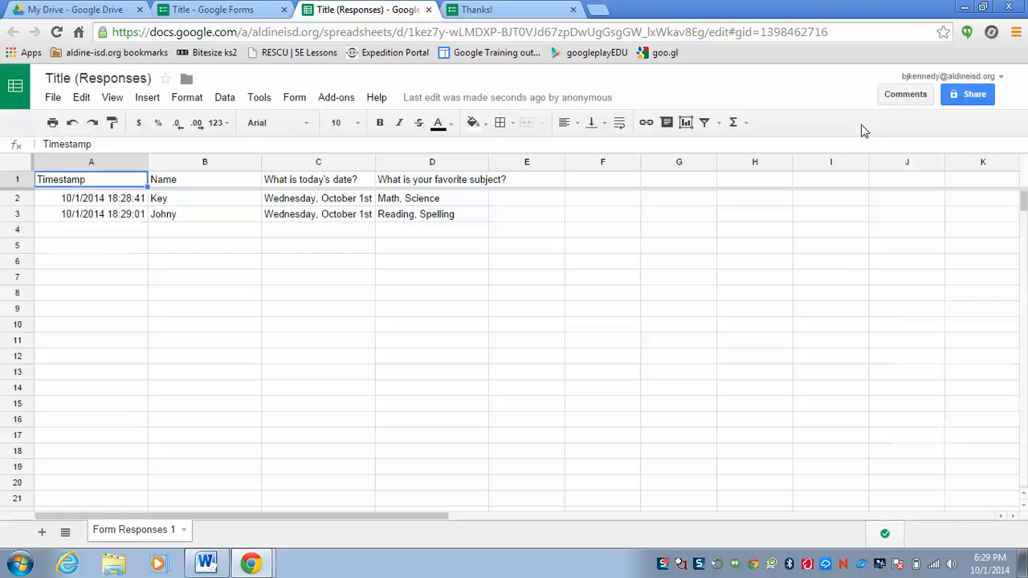
Start grading the assignment with Flubaroo and set the Name question's grading option to Identifies Student.
{"action": "left_click", "coordinate": [337, 98]}
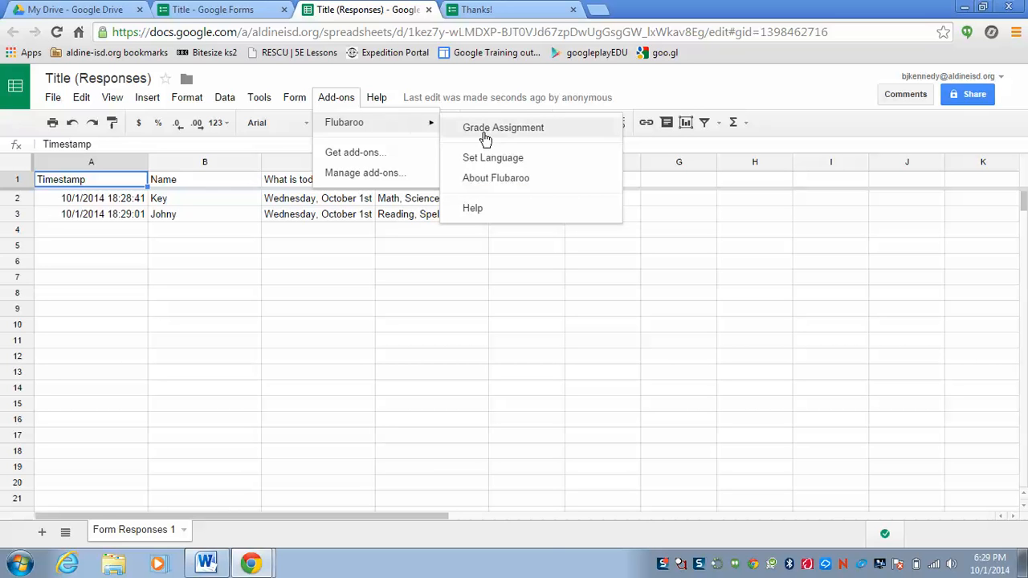
{"action": "left_click", "coordinate": [499, 128]}
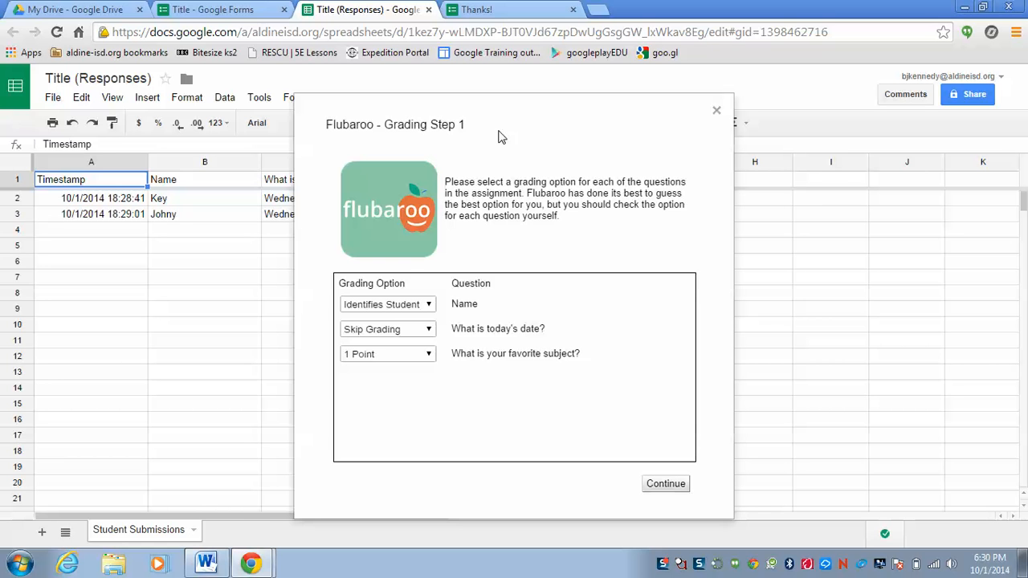
{"action": "left_click", "coordinate": [427, 355]}
{"action": "left_click", "coordinate": [408, 372]}
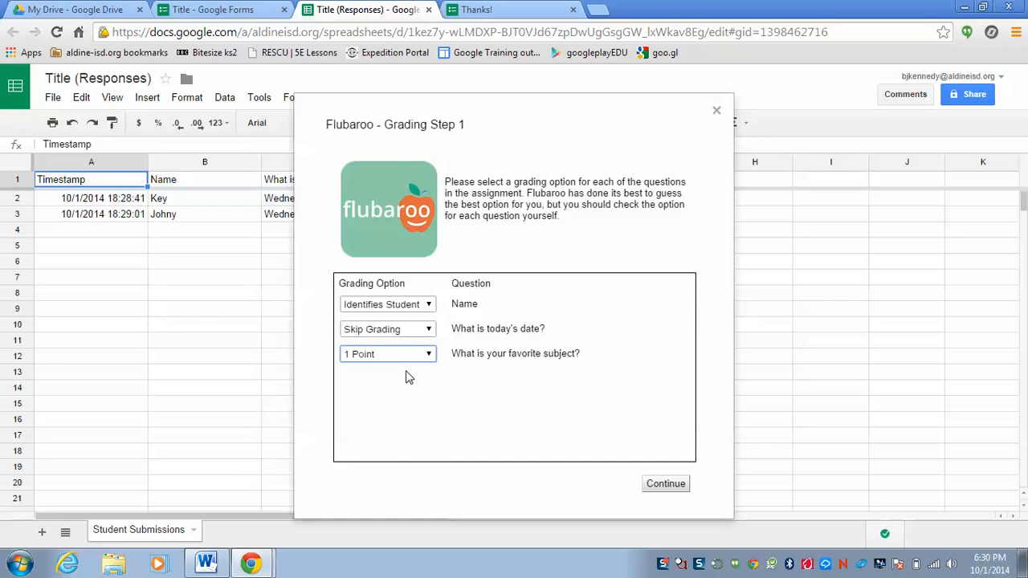
{"action": "left_click", "coordinate": [437, 310]}
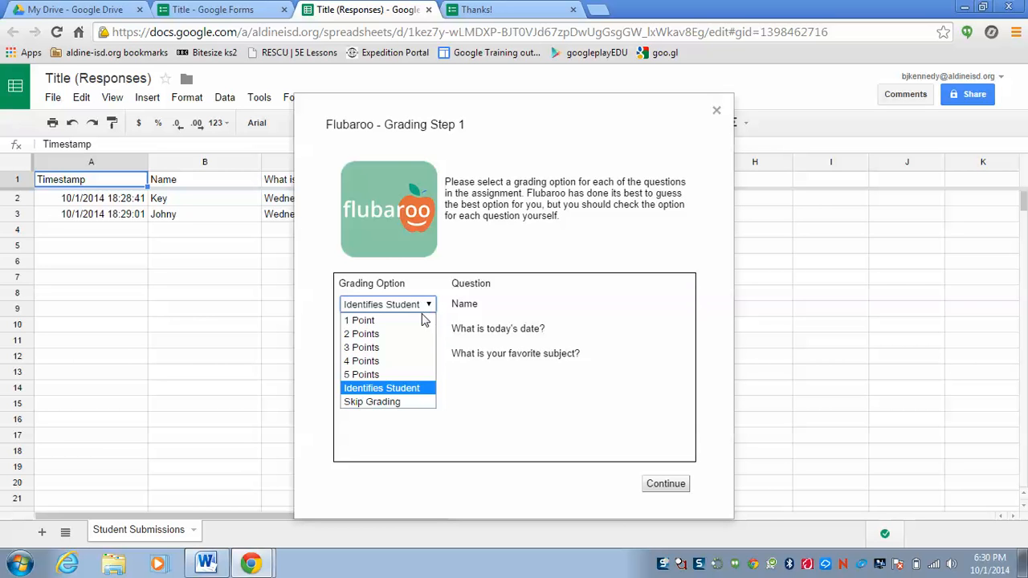
{"action": "left_click", "coordinate": [384, 389]}
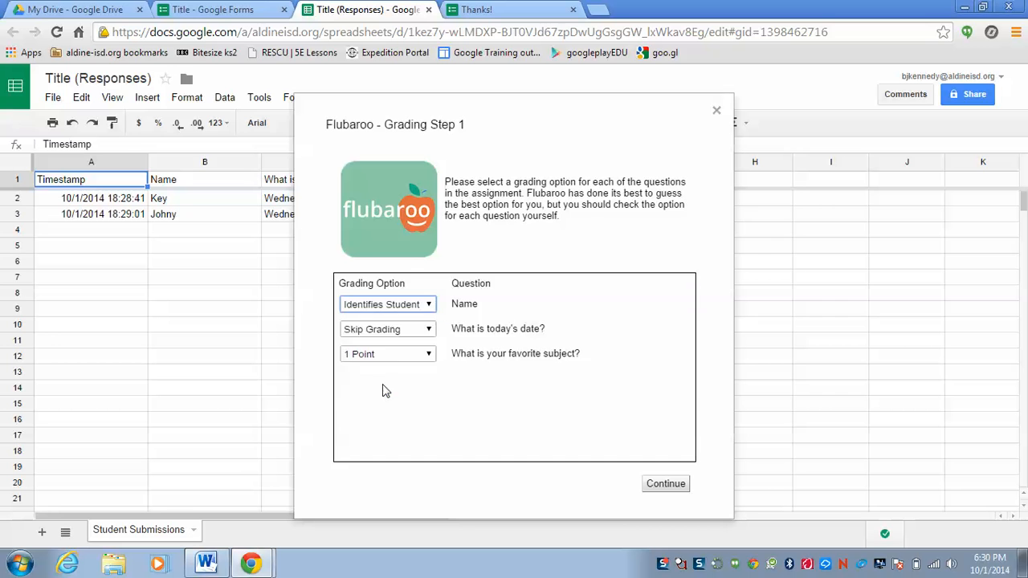
Set the date question to 1 Point and the favorite subject question to 2 Points, and continue to the second grading step.
{"action": "left_click", "coordinate": [431, 330]}
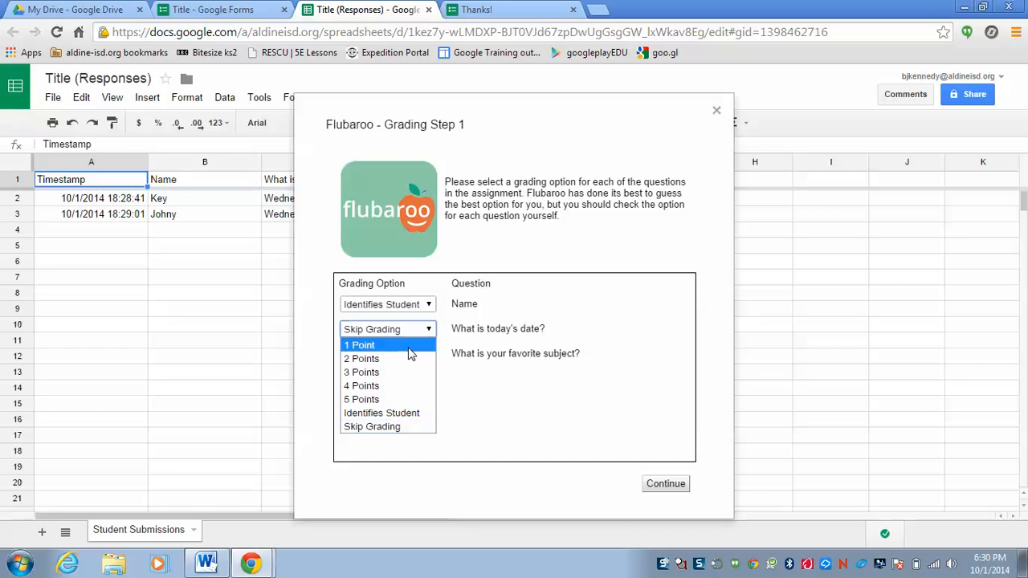
{"action": "left_click", "coordinate": [409, 354]}
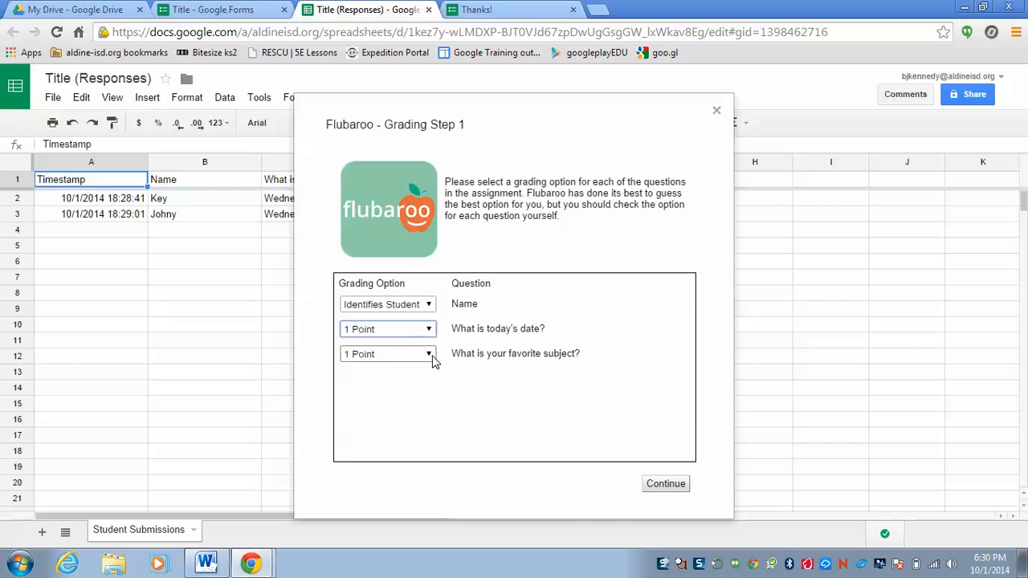
{"action": "left_click", "coordinate": [431, 356]}
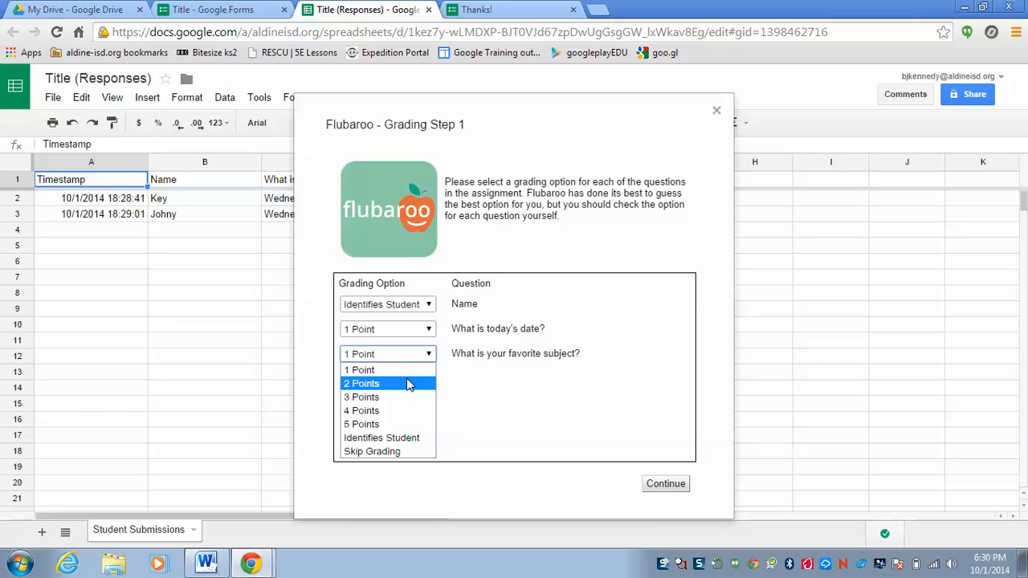
{"action": "left_click", "coordinate": [408, 384]}
{"action": "left_click", "coordinate": [666, 484]}
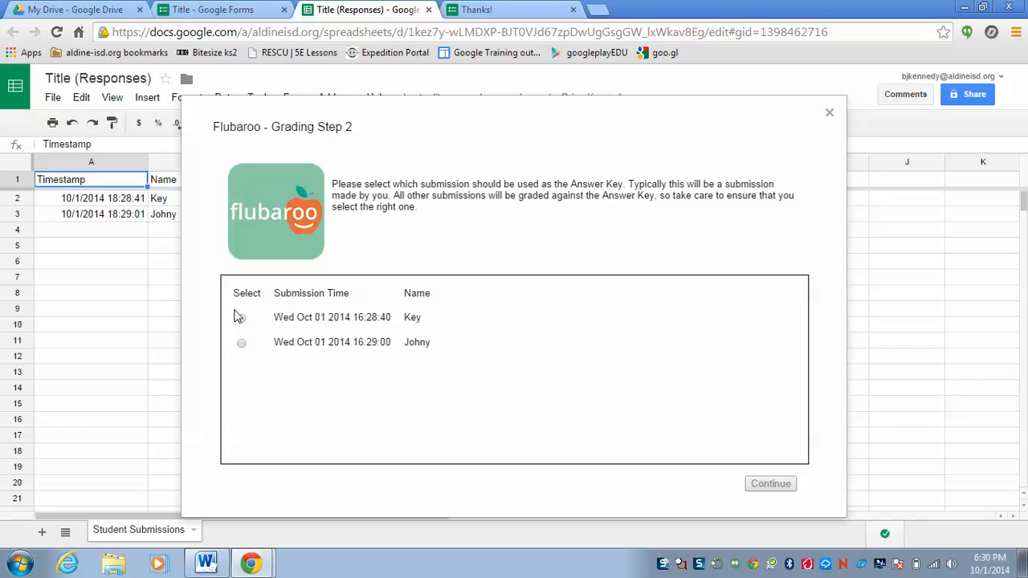
Select the "Key" submission as the answer key, run the grading and view the grades.
{"action": "left_click", "coordinate": [242, 319]}
{"action": "left_click", "coordinate": [765, 487]}
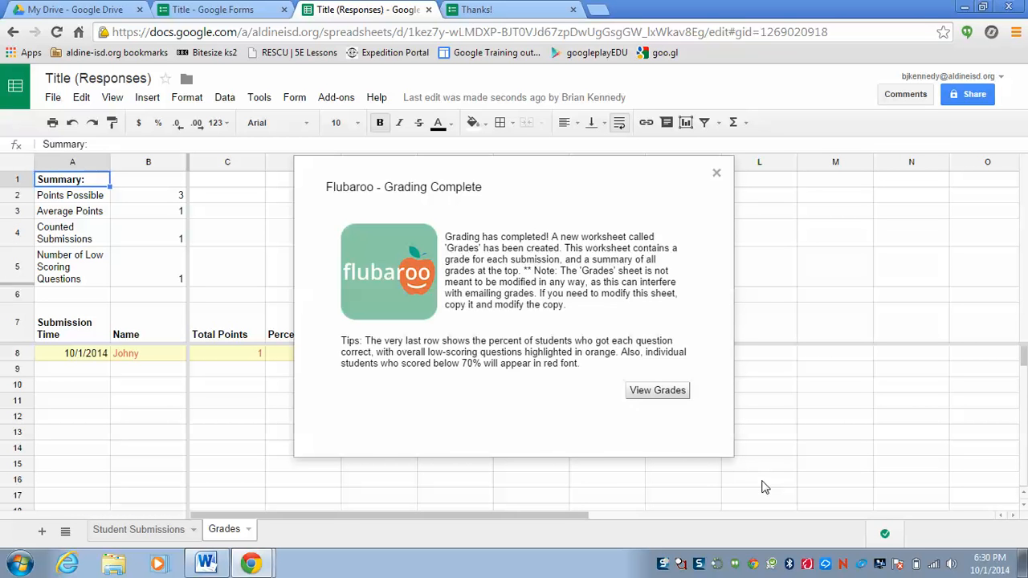
{"action": "left_click", "coordinate": [667, 395]}
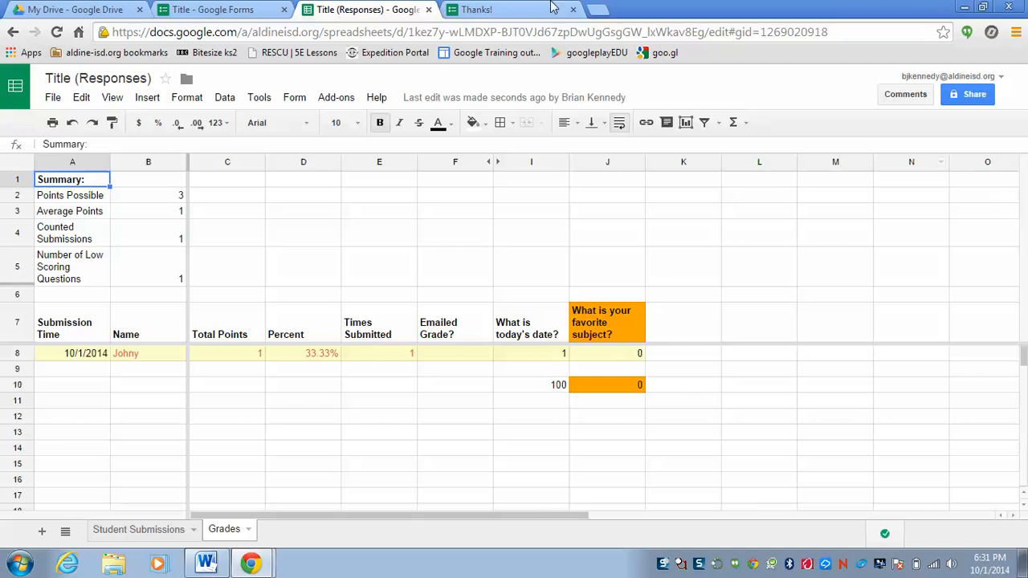
Reopen the Title (Responses) spreadsheet from Google Drive, view Flubaroo's options for the graded assignment and close the spreadsheet.
{"action": "left_click", "coordinate": [101, 8]}
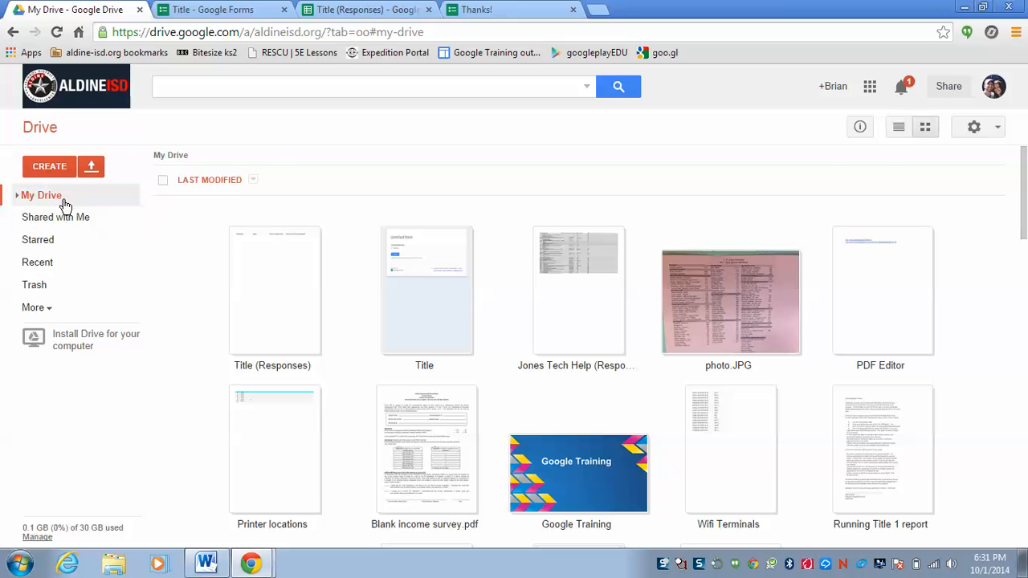
{"action": "double_click", "coordinate": [270, 299]}
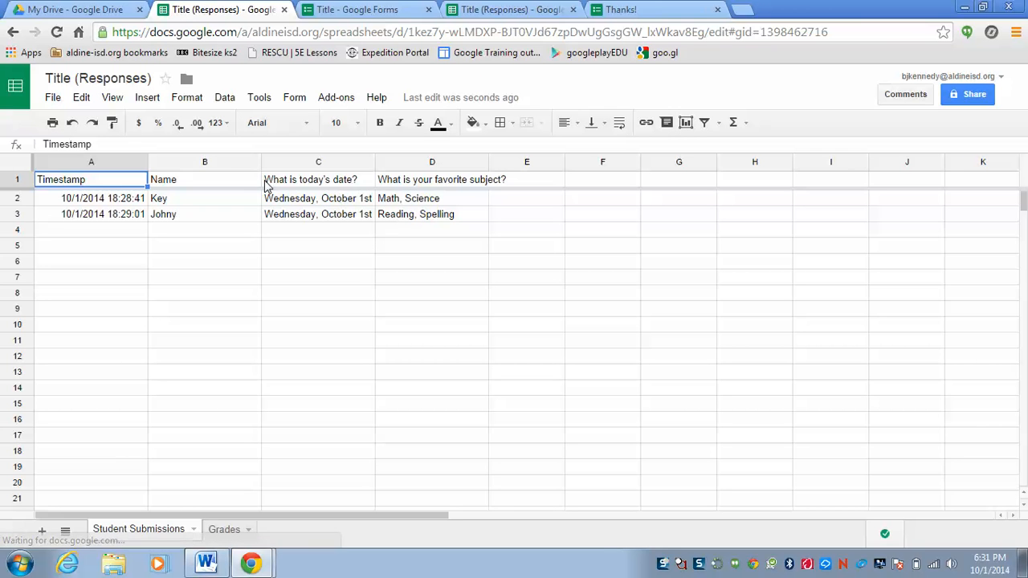
{"action": "left_click", "coordinate": [338, 97]}
{"action": "mouse_move", "coordinate": [365, 124]}
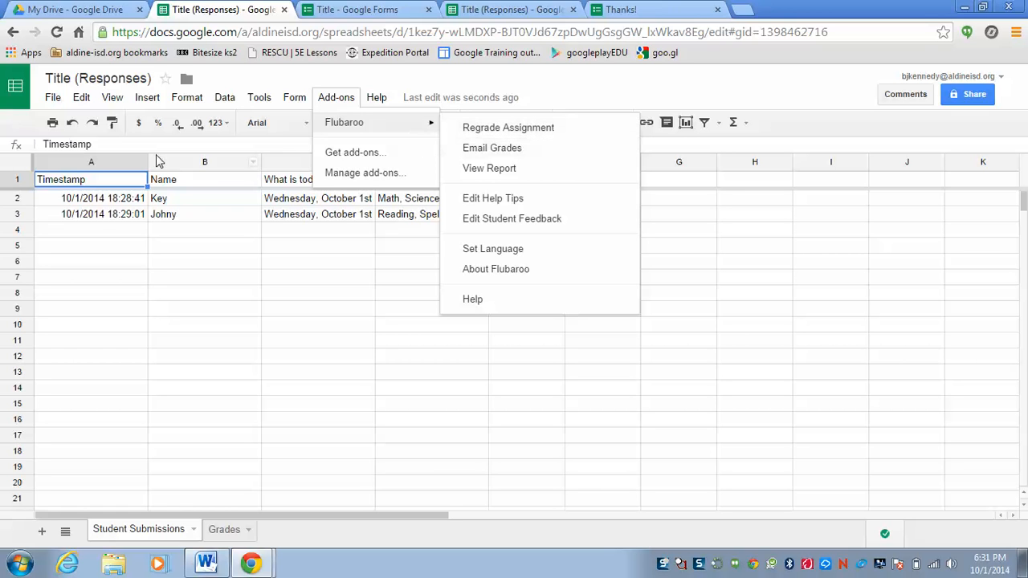
{"action": "left_click", "coordinate": [284, 9]}
Open the Title form from Google Drive and bring up the email recipients entry for sending the form.
{"action": "left_click", "coordinate": [404, 335]}
{"action": "double_click", "coordinate": [431, 316]}
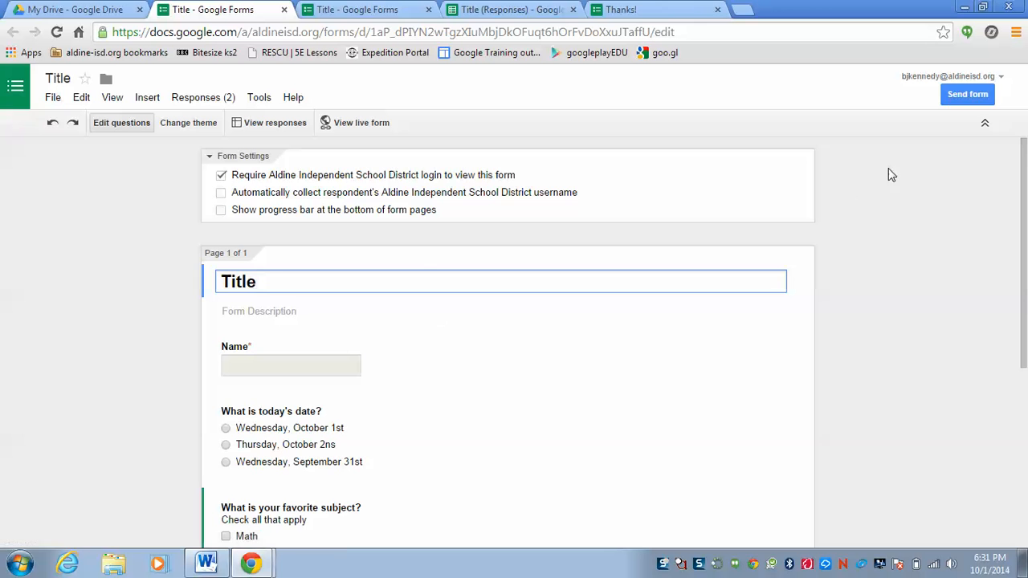
{"action": "left_click", "coordinate": [970, 97]}
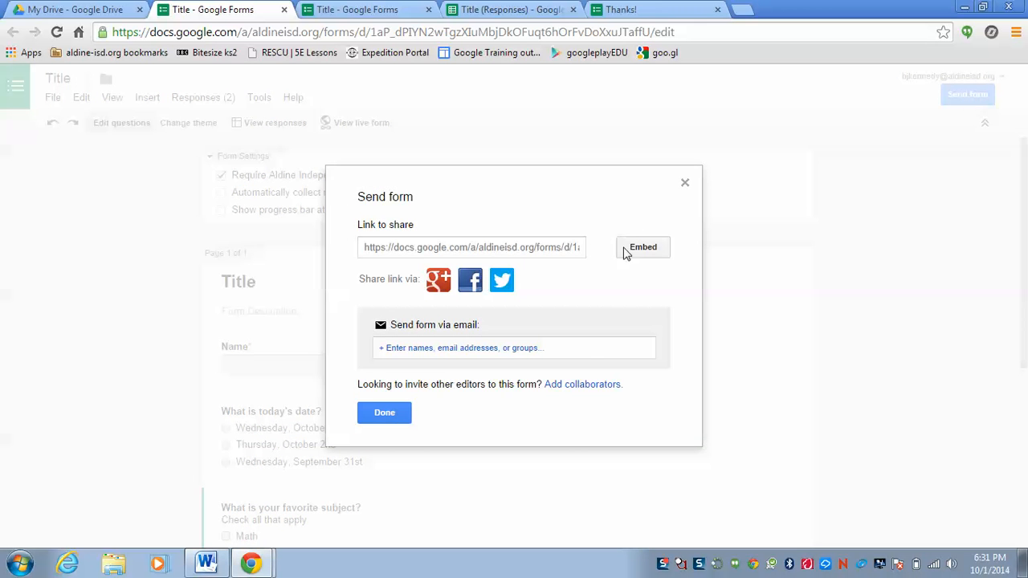
{"action": "left_click", "coordinate": [448, 349]}
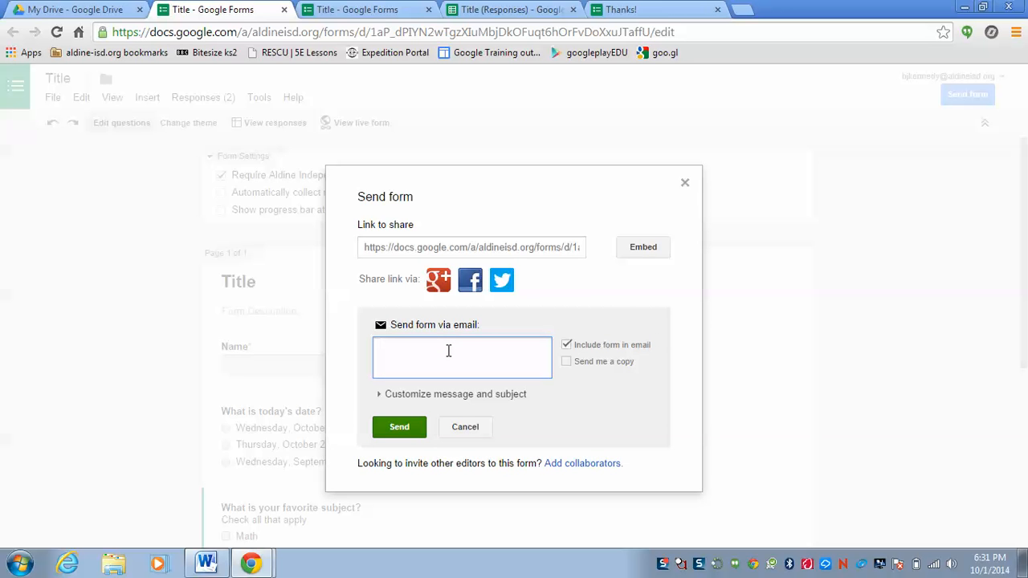